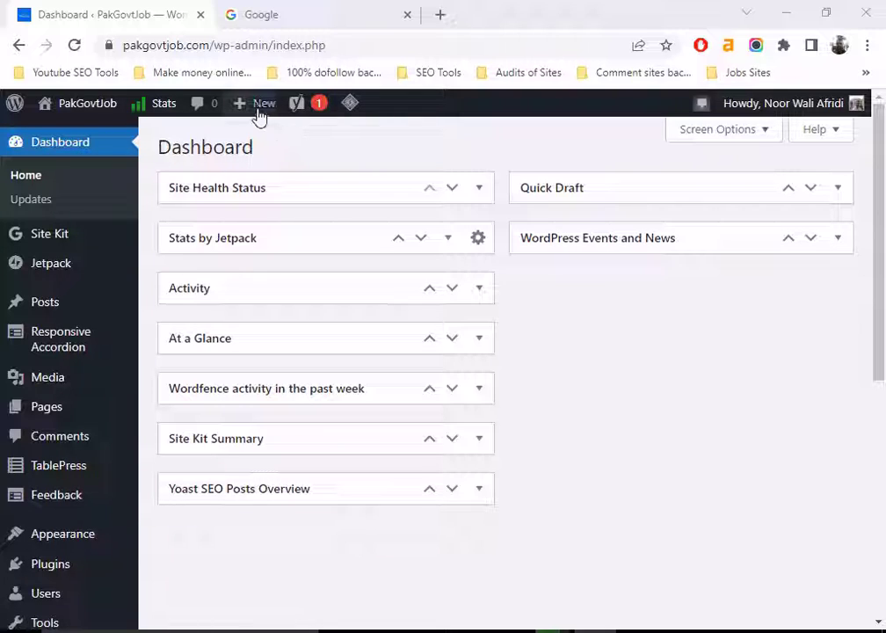
Step: Start a new post and look over the job advertisement image in Paint
mouse_move(253, 112)
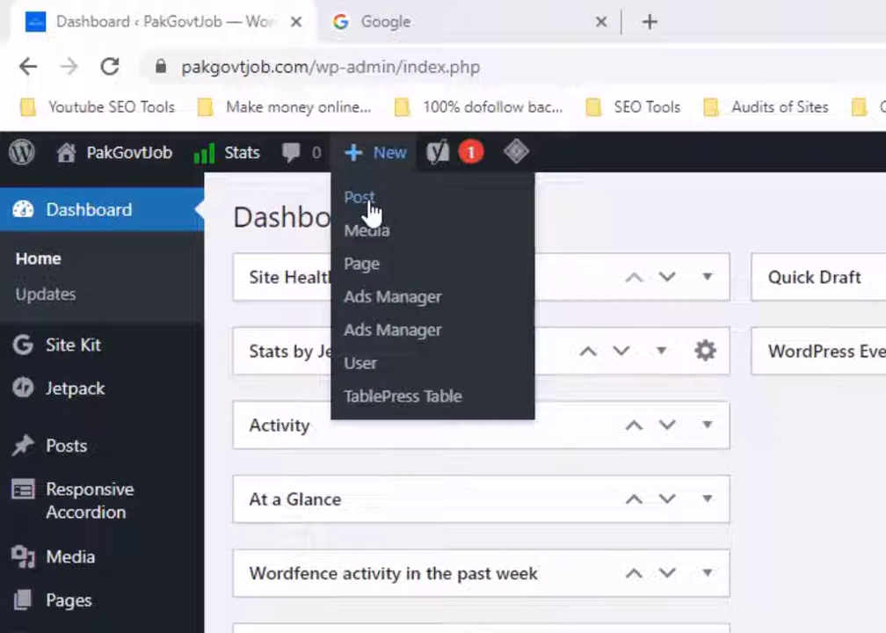
mouse_move(76, 449)
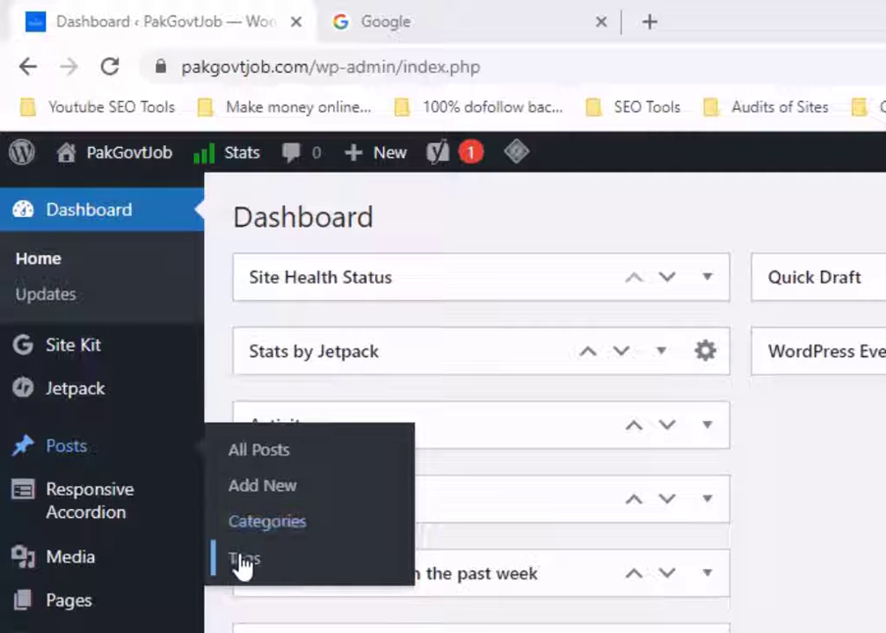
left_click(273, 488)
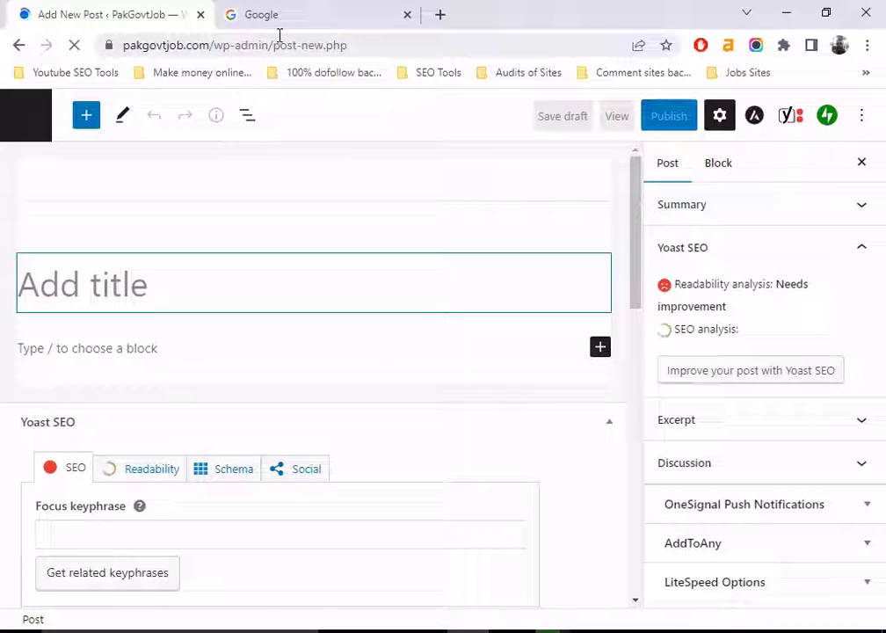
left_click(638, 631)
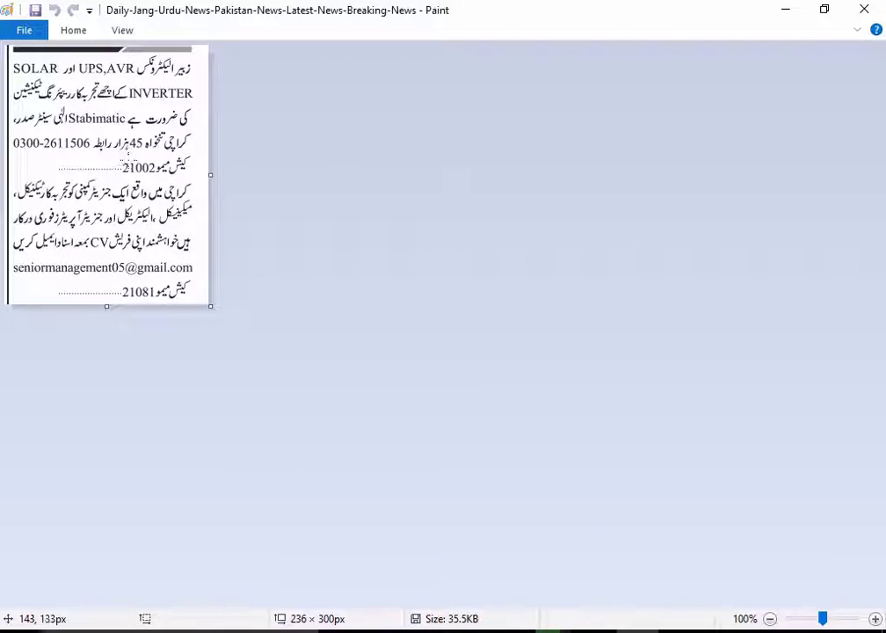
key("alt+Tab")
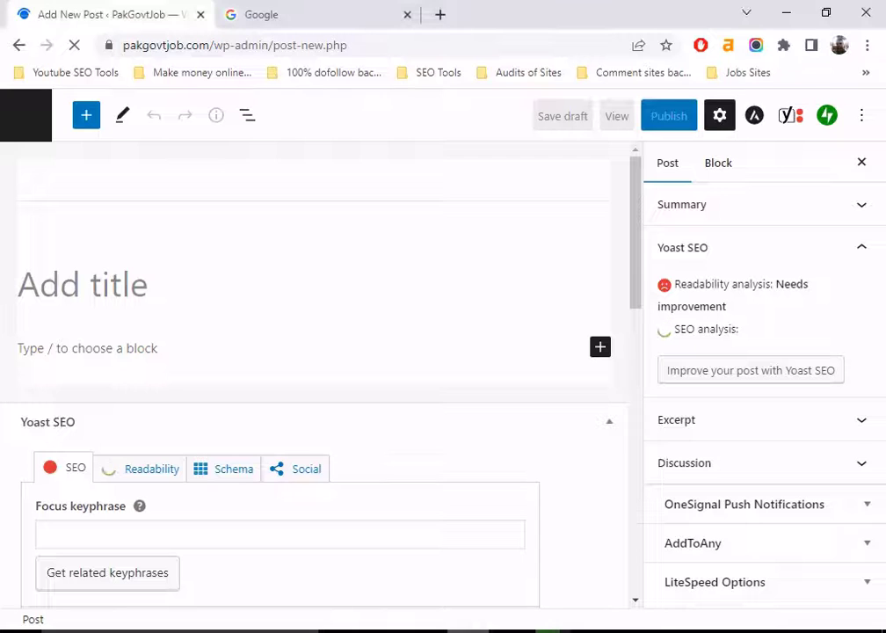
Step: Copy the phrase "jang classified jobs in karachi today" from the Google search box and paste it as plain text into the post title
left_click(332, 8)
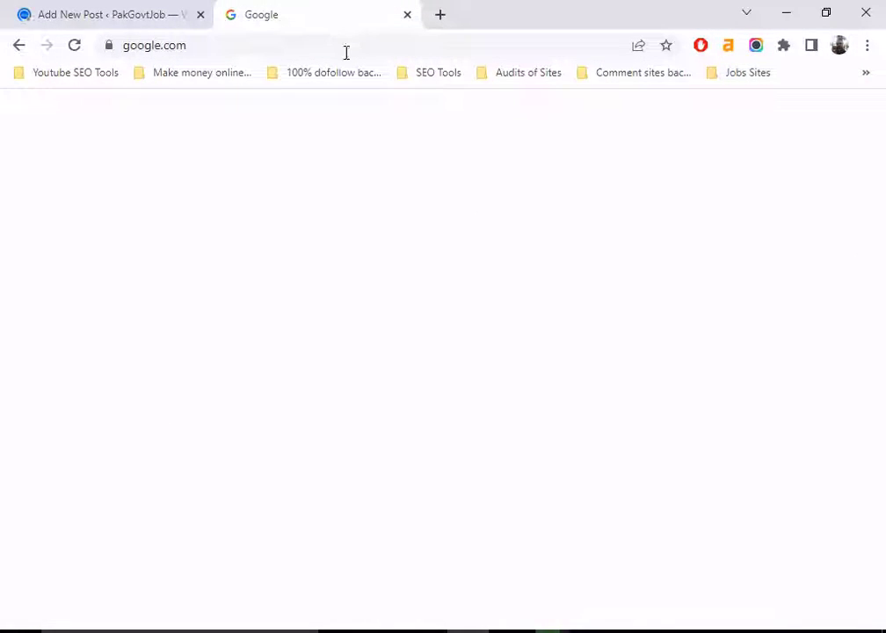
left_click(500, 262)
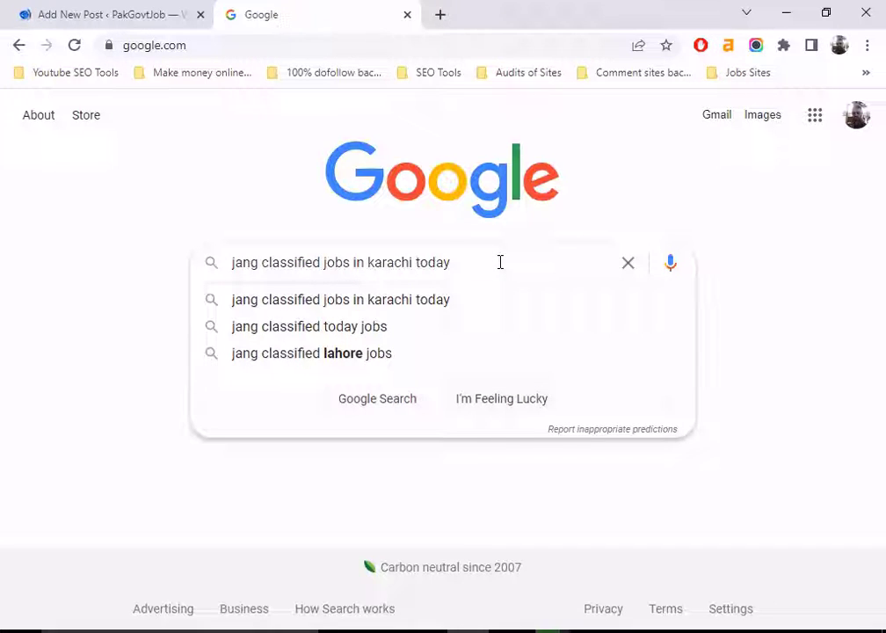
key("ctrl+a")
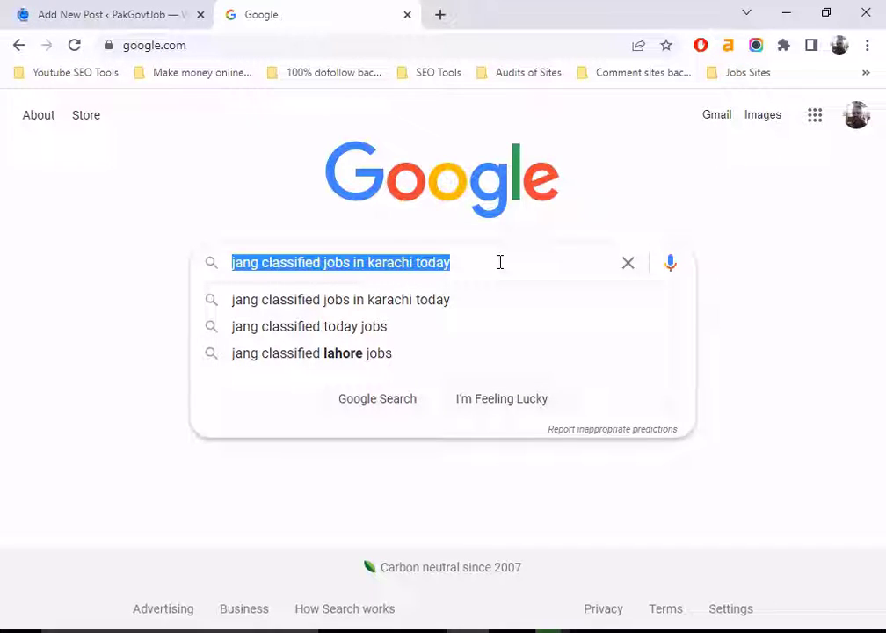
left_click(137, 12)
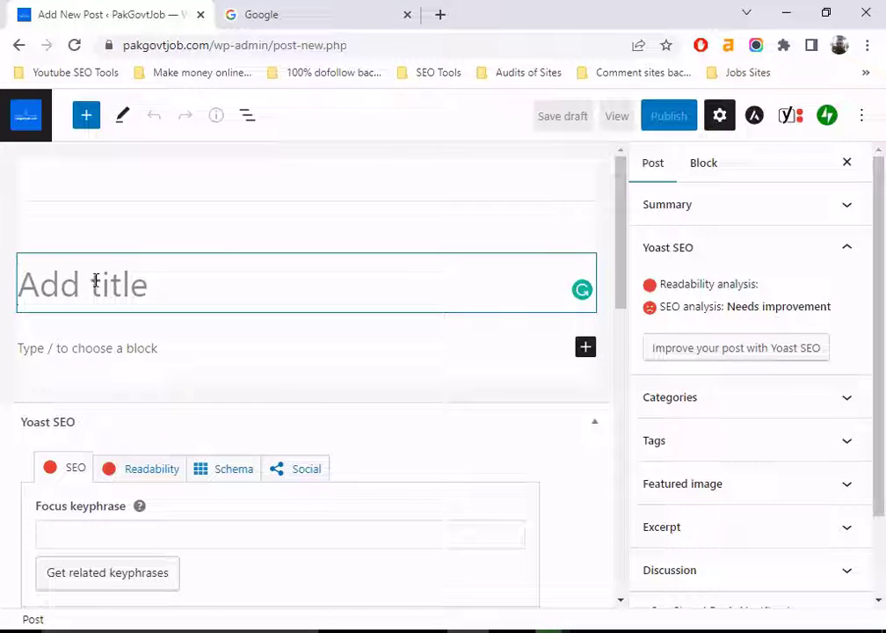
right_click(96, 280)
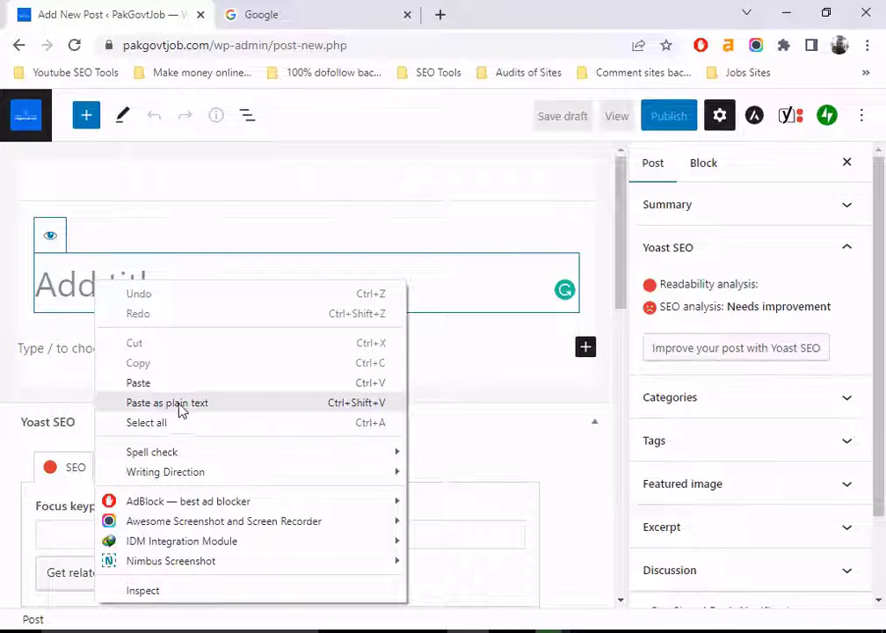
left_click(151, 408)
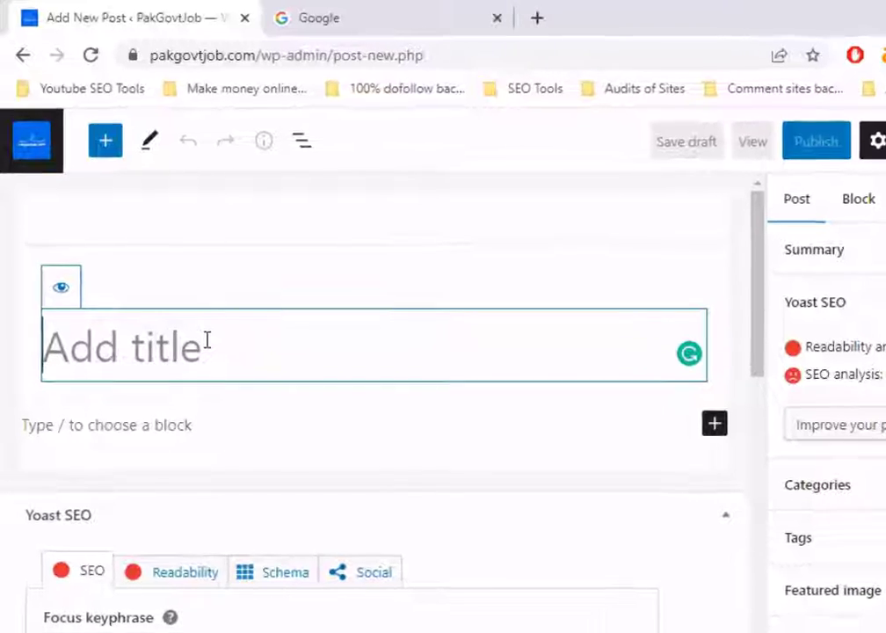
right_click(206, 342)
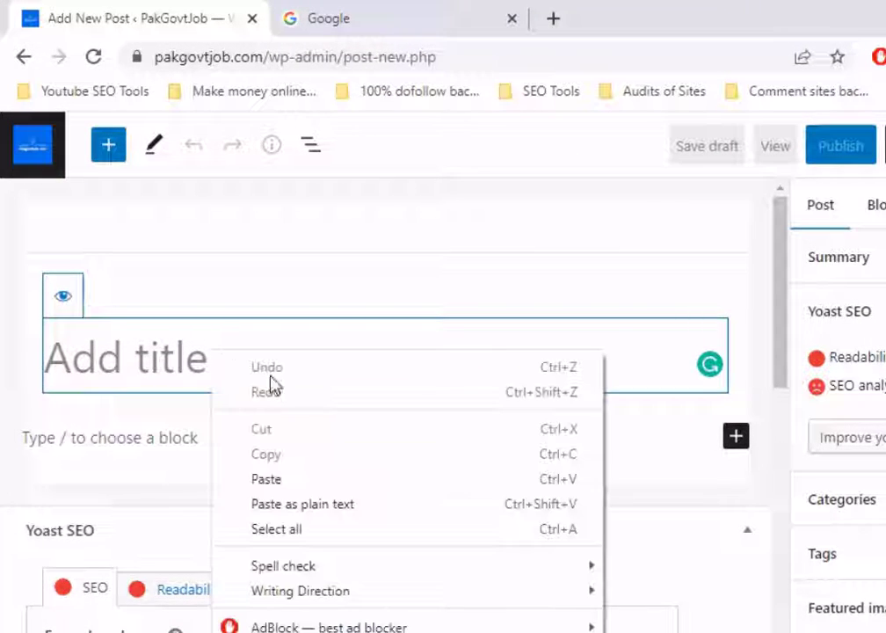
left_click(328, 514)
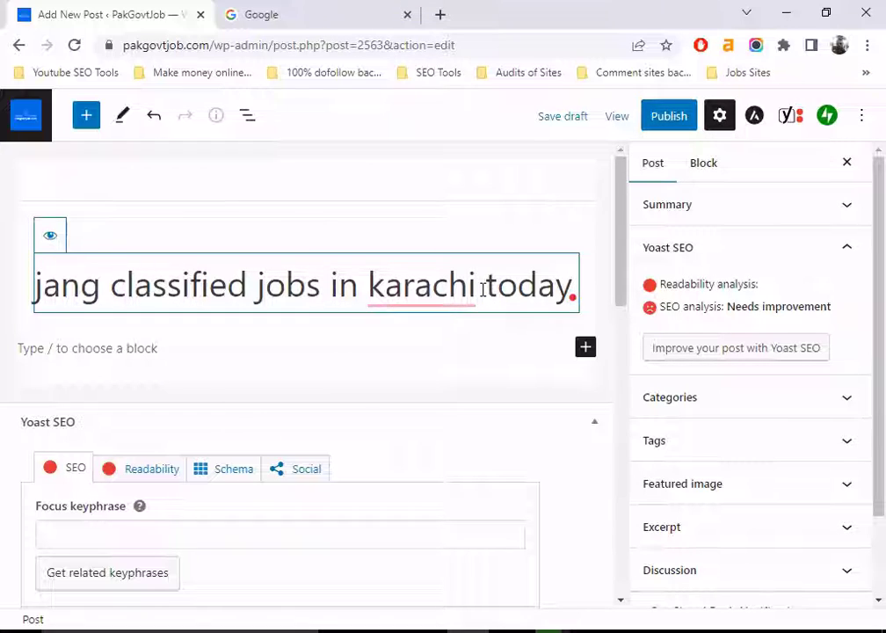
Step: Append "11 sep 2022" to the post title and accept the spelling correction to "Karachi"
key("BackSpace")
type("11")
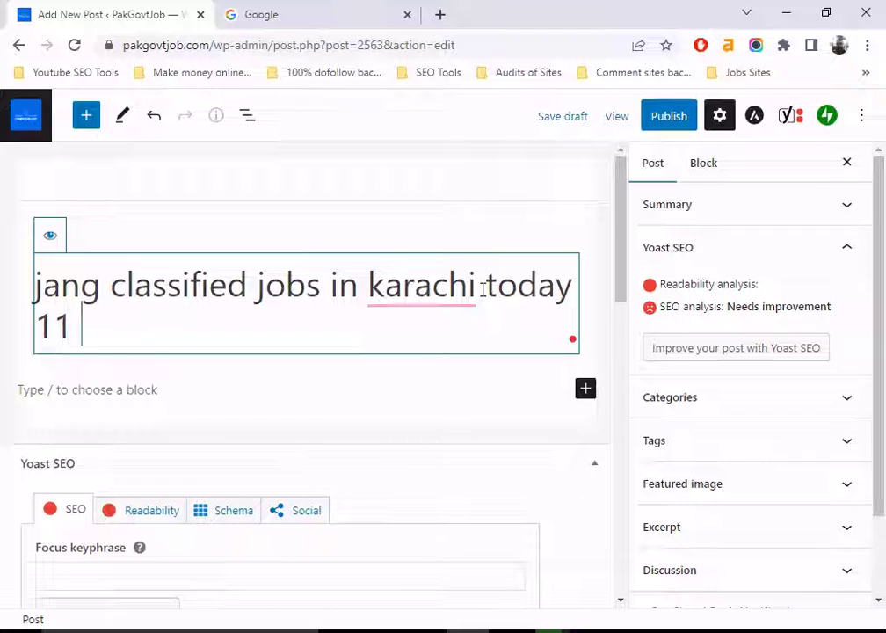
type(" sep")
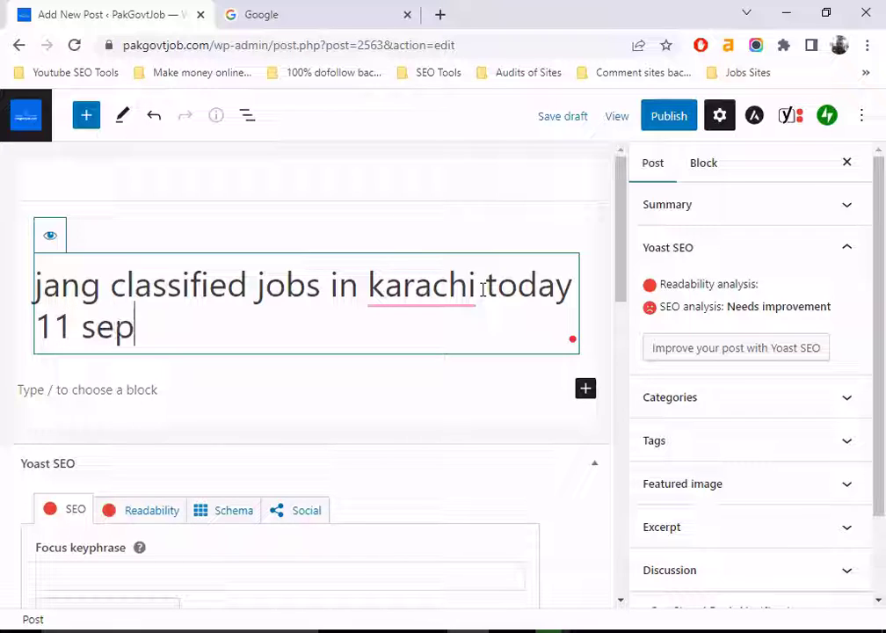
type(" 20")
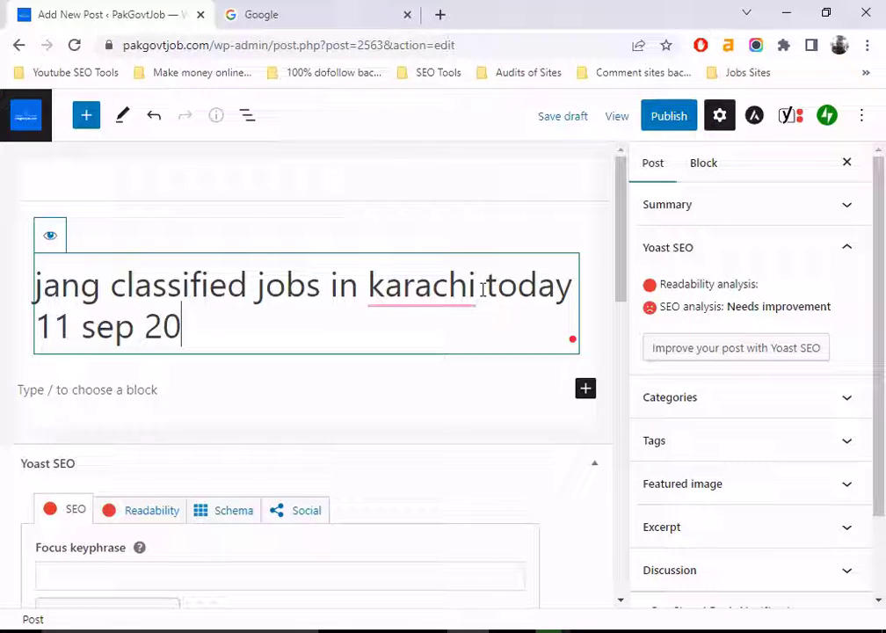
type("22")
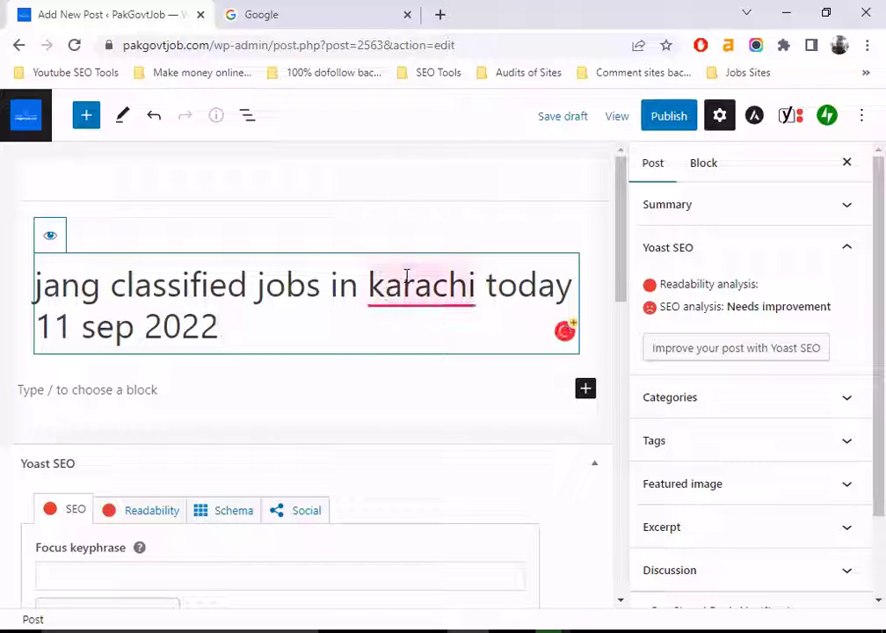
mouse_move(406, 279)
left_click(405, 356)
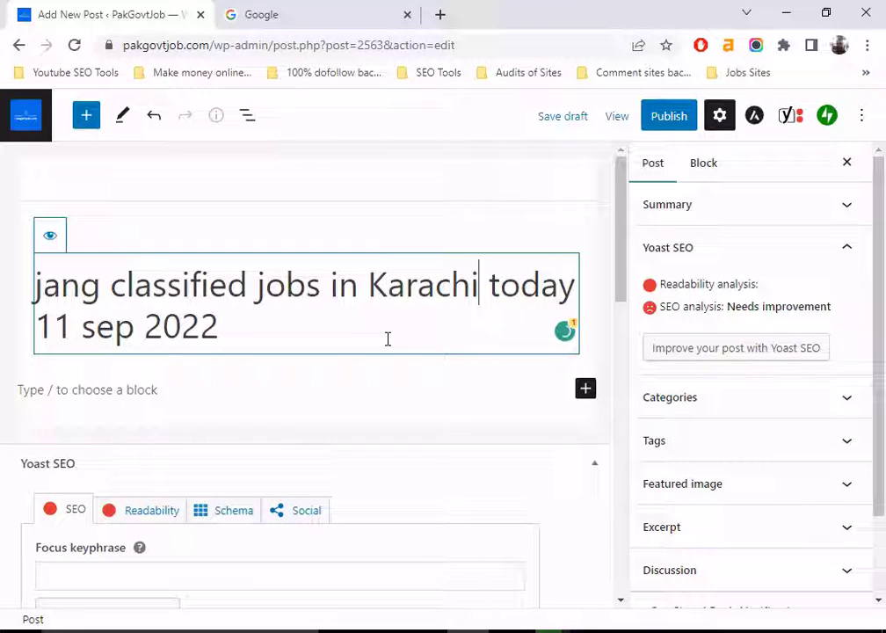
left_click(308, 323)
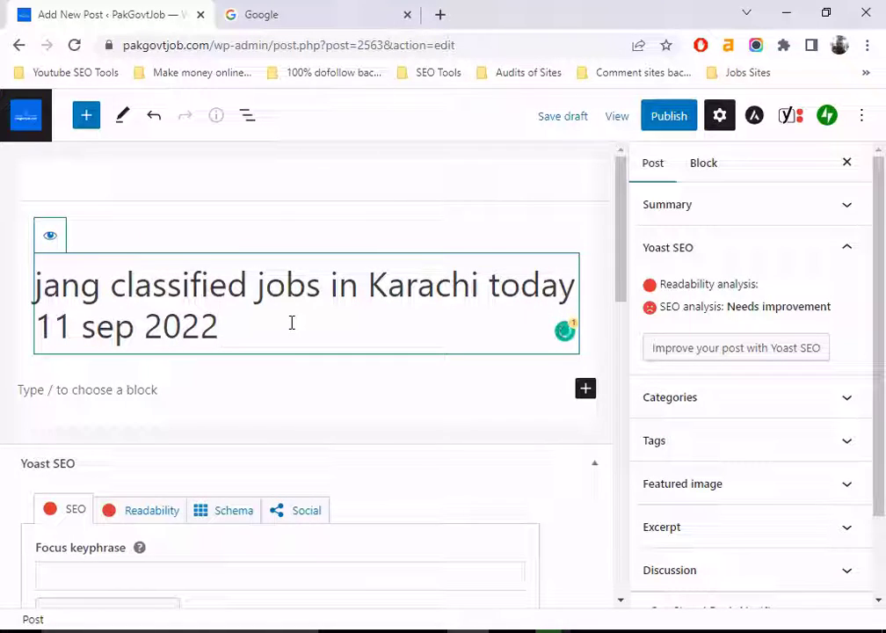
Step: Find the Paragraph block with the search "para", add it below the title and close the block inserter
left_click(176, 385)
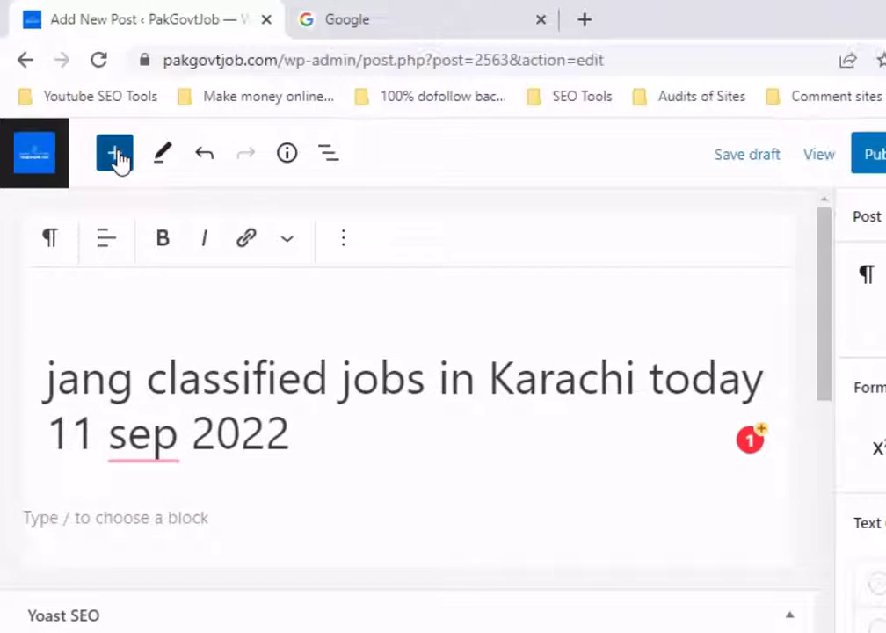
left_click(117, 156)
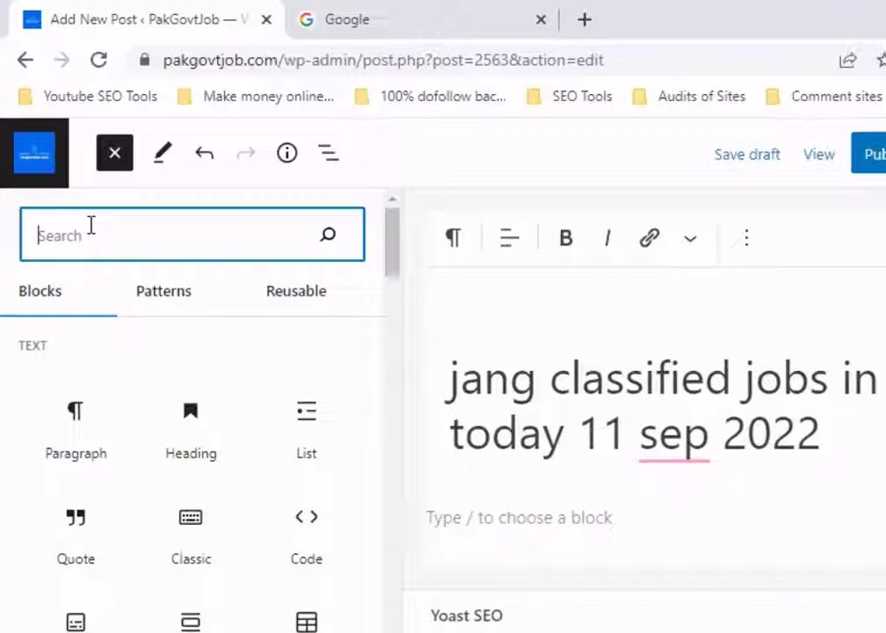
type("para")
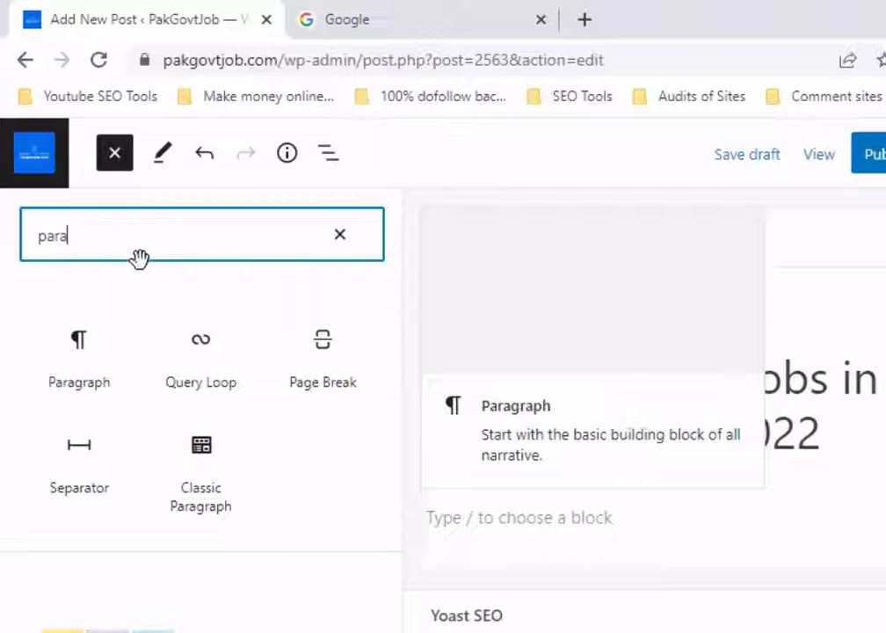
mouse_move(79, 364)
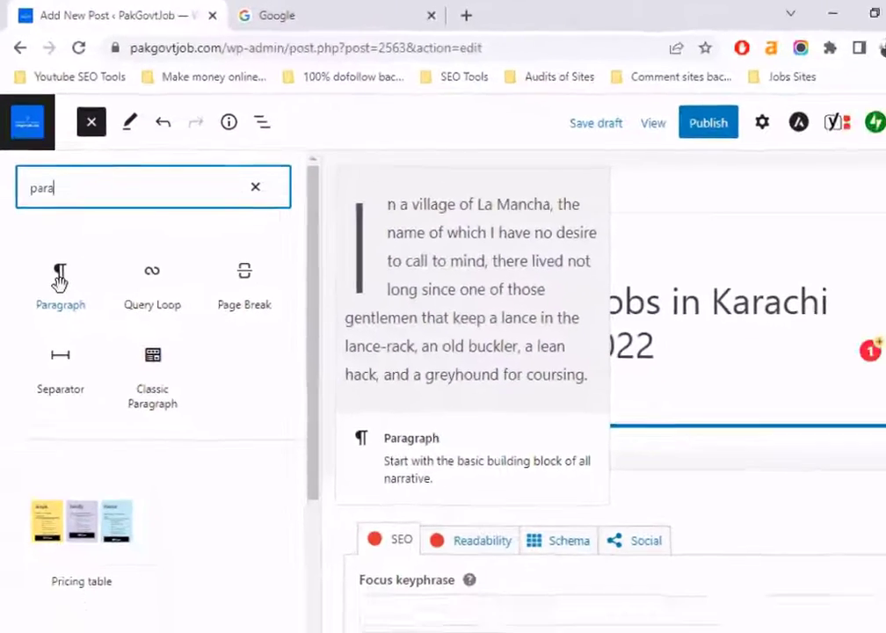
left_click(74, 359)
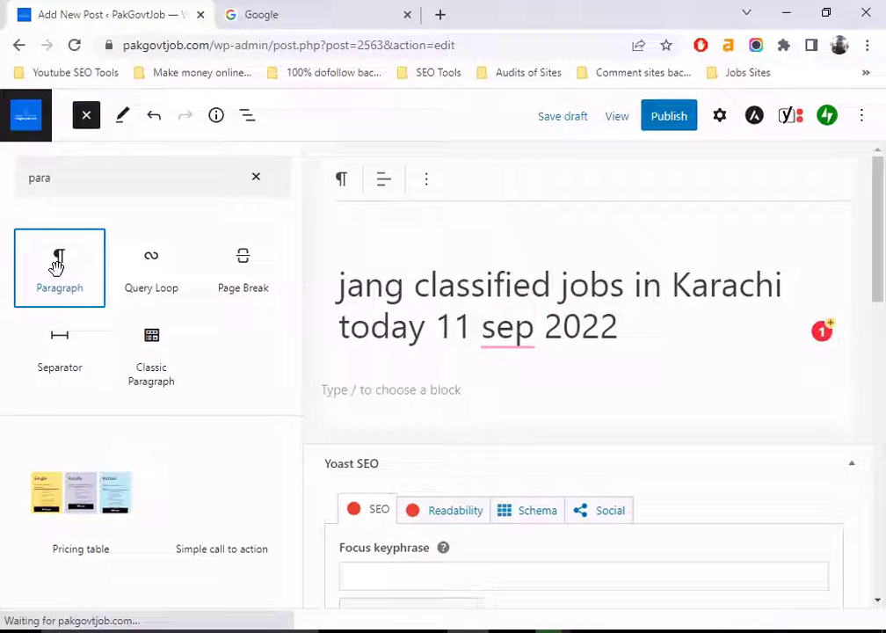
mouse_move(85, 281)
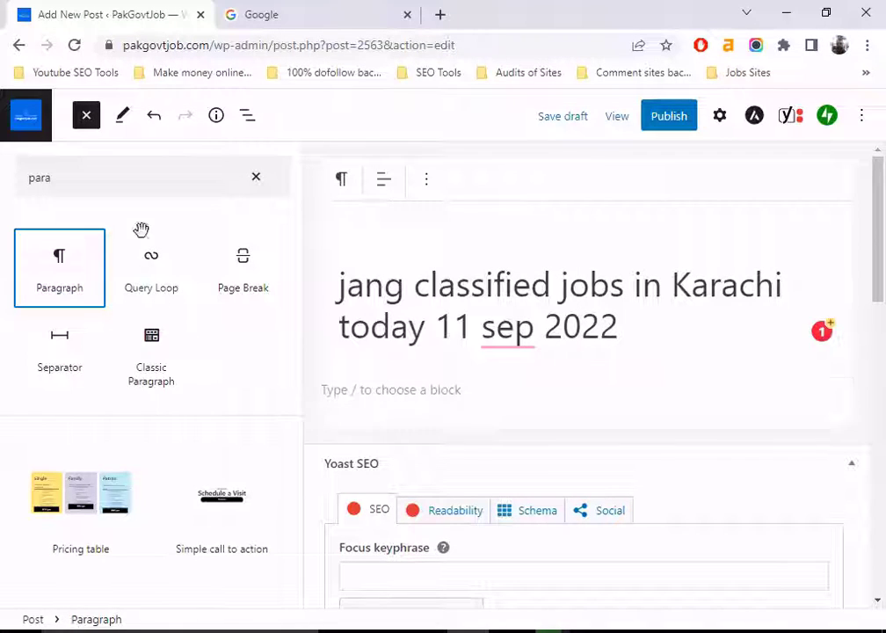
left_click(257, 179)
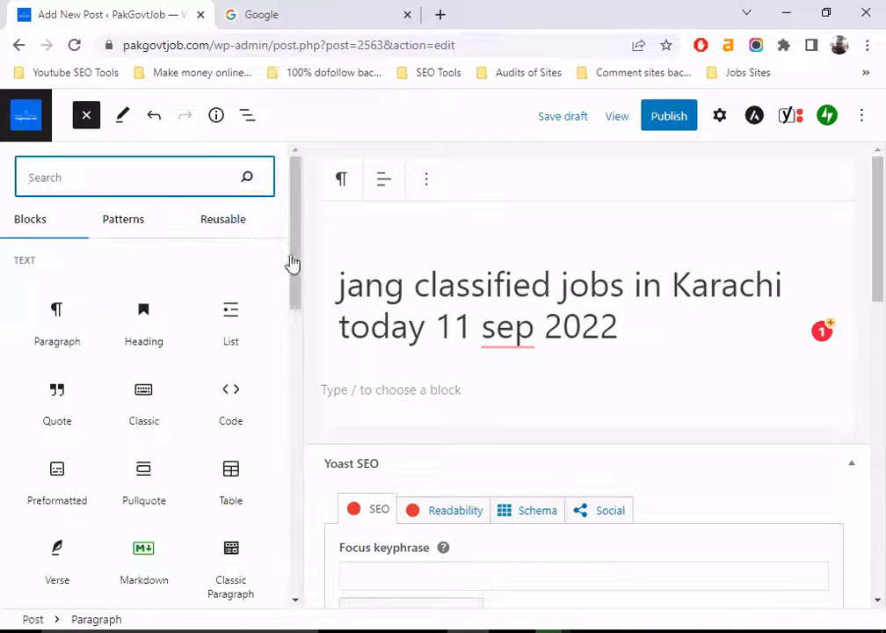
left_click(87, 116)
Step: Paste the job description for the solar inverter technician and generator operator, including the contact details, into the paragraph block
left_click(129, 348)
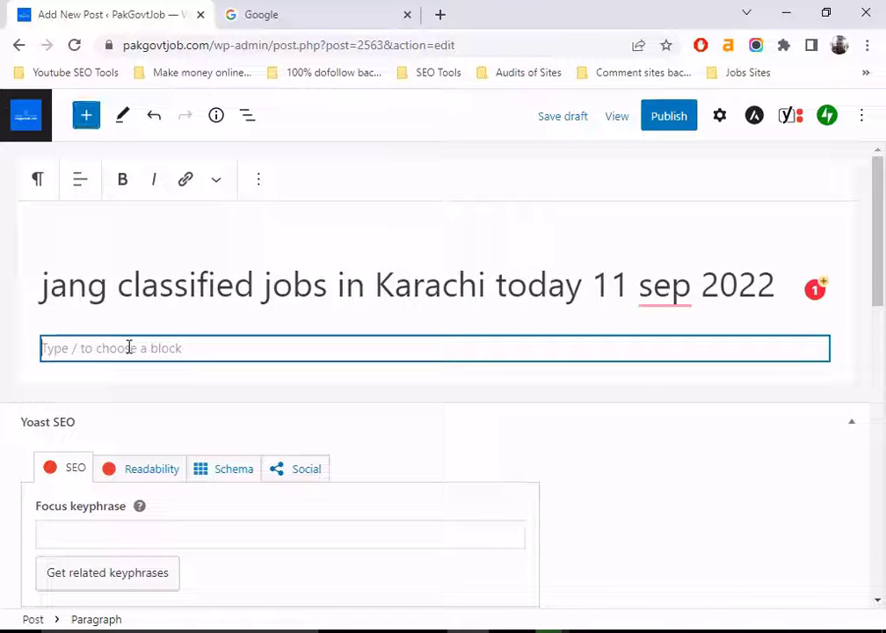
left_click(138, 347)
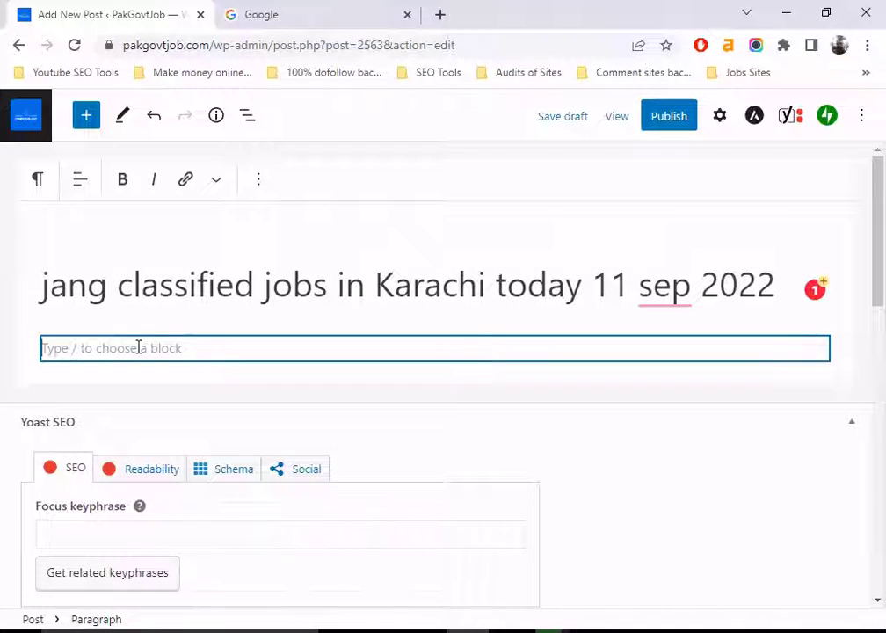
key("ctrl+v")
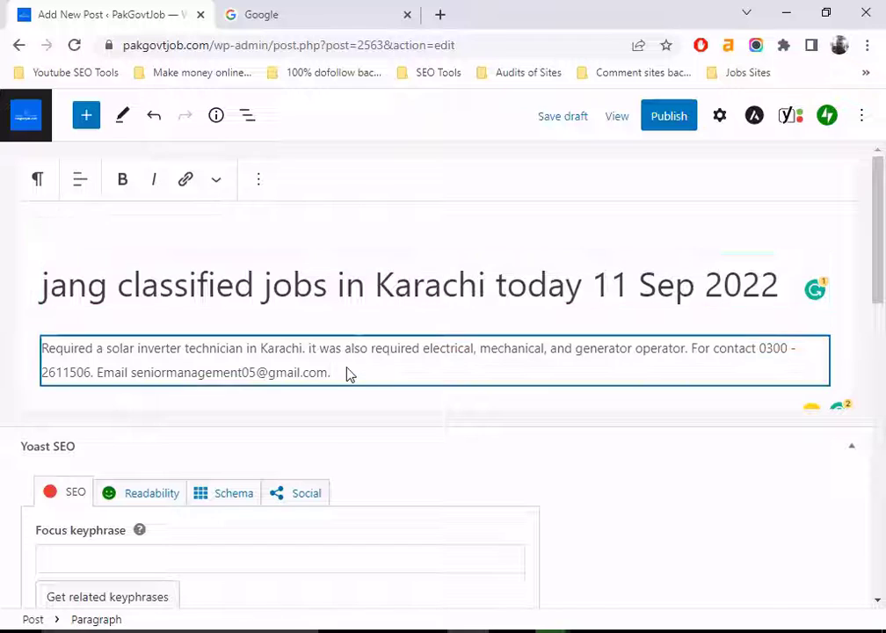
Step: Show the block settings and set the job description paragraph to a custom font size of 25 px
left_click(720, 117)
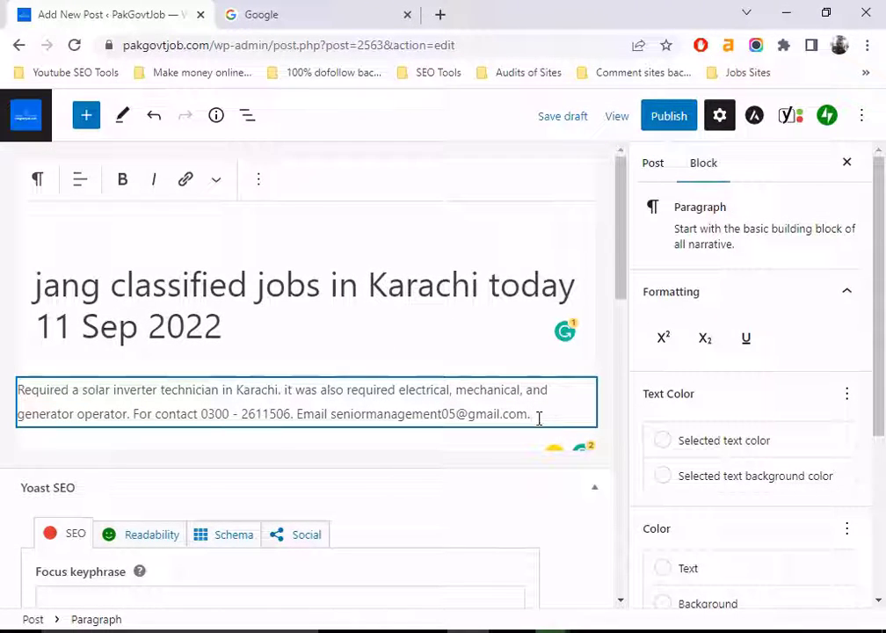
scroll(755, 407, "down", 5)
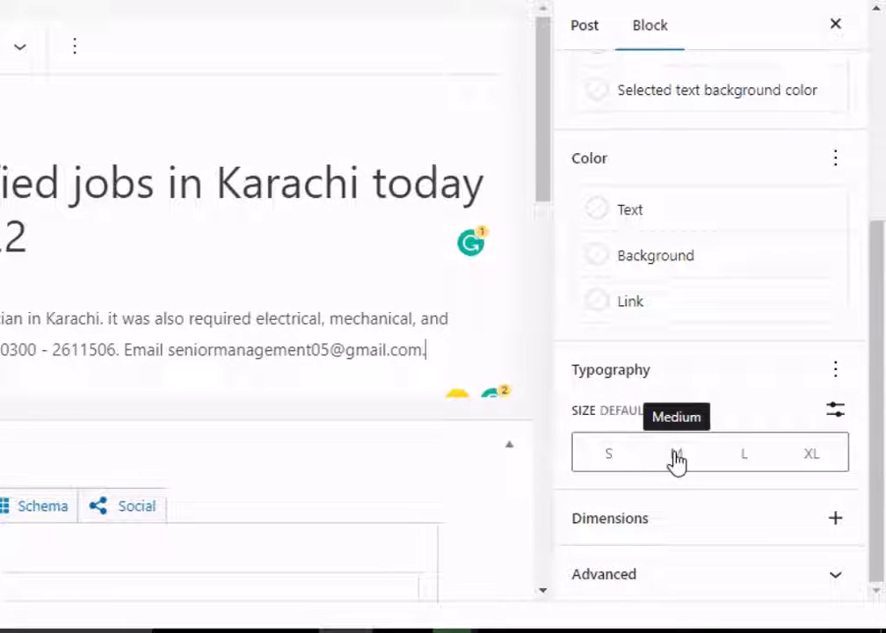
left_click(676, 455)
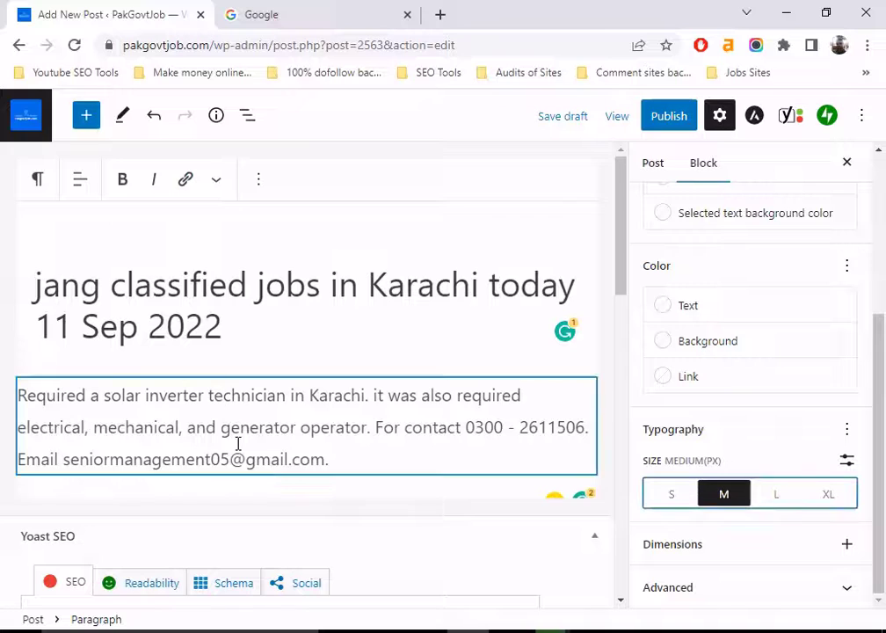
left_click(850, 466)
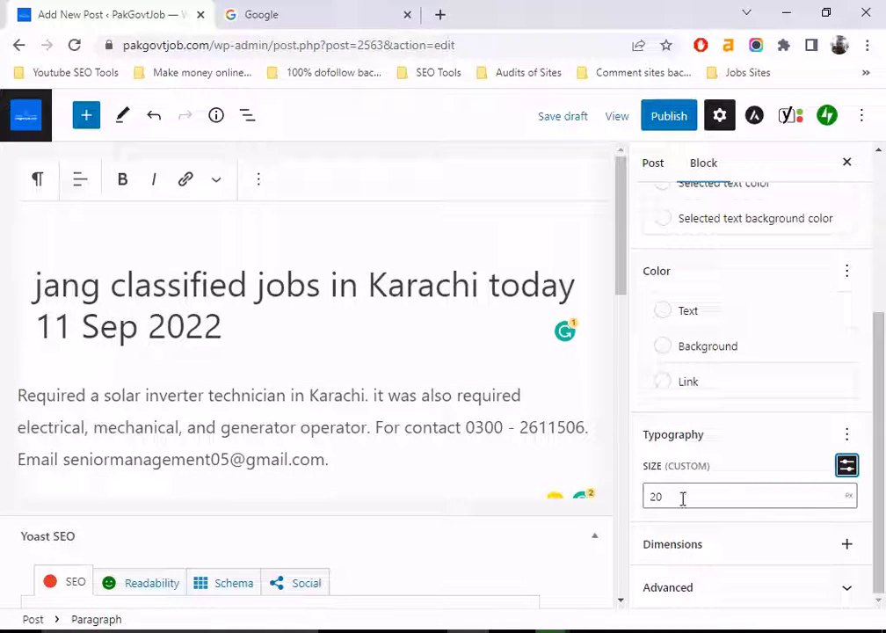
left_click_drag(676, 495, 637, 499)
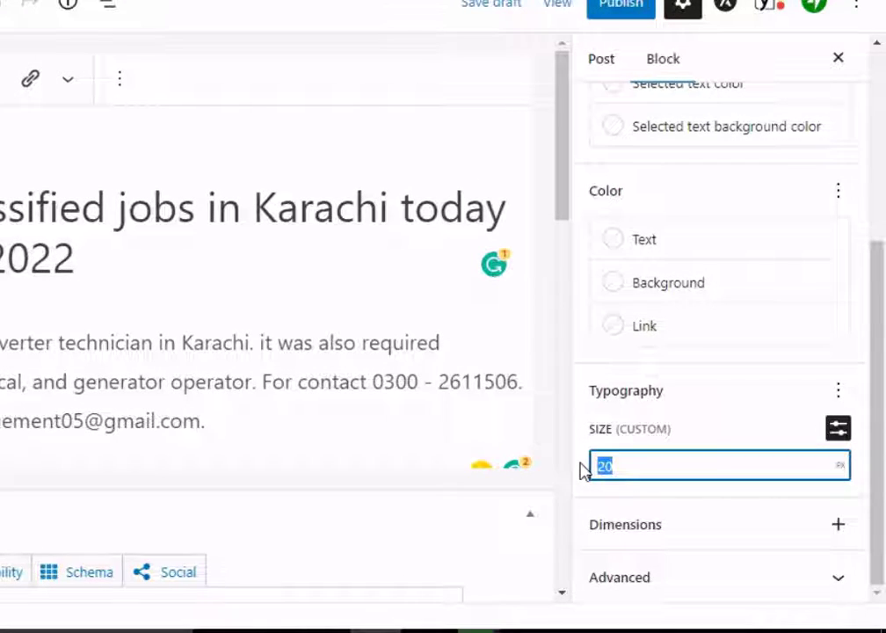
type("25")
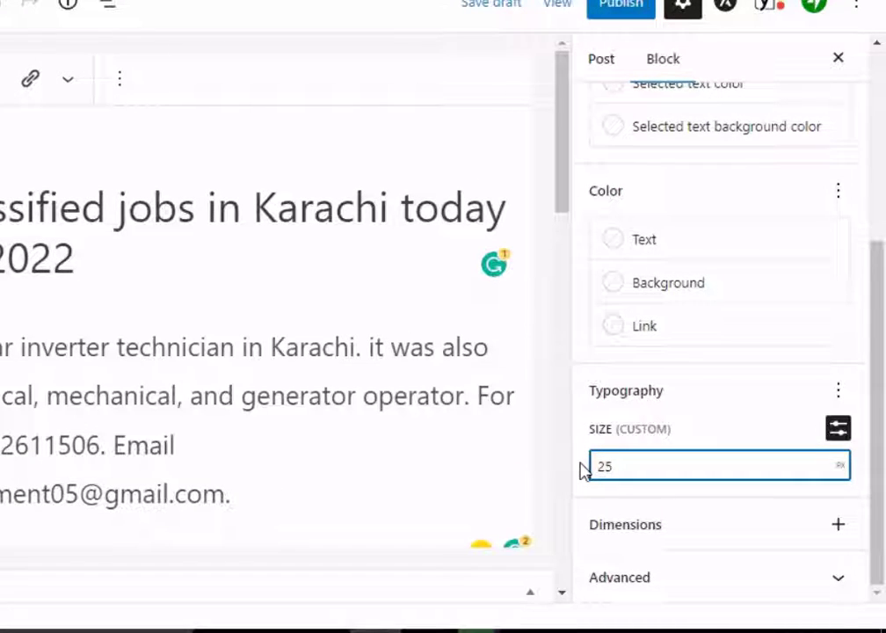
Step: Try a custom font size of 18 px on the job description paragraph, and set it to 20 px instead
key("BackSpace")
key("BackSpace")
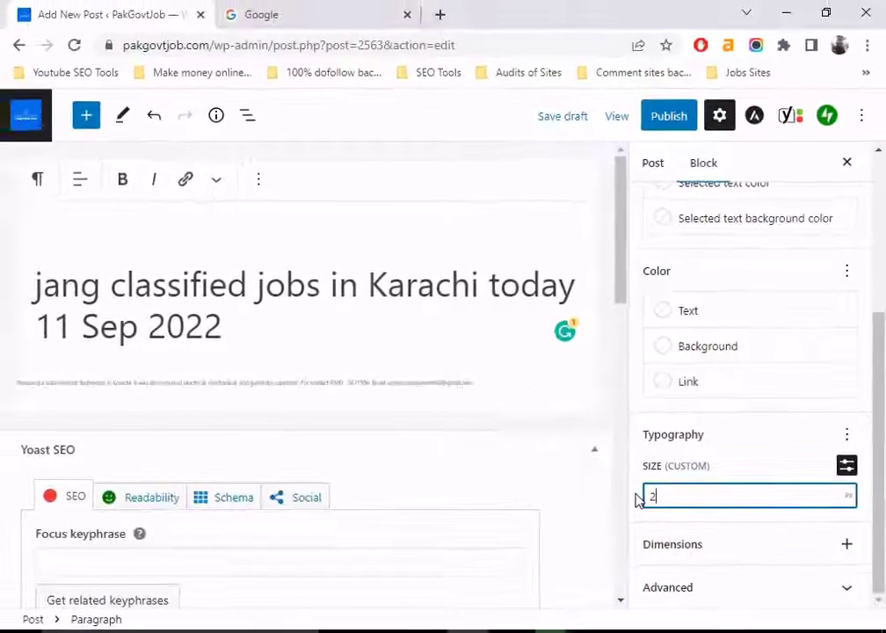
type("18")
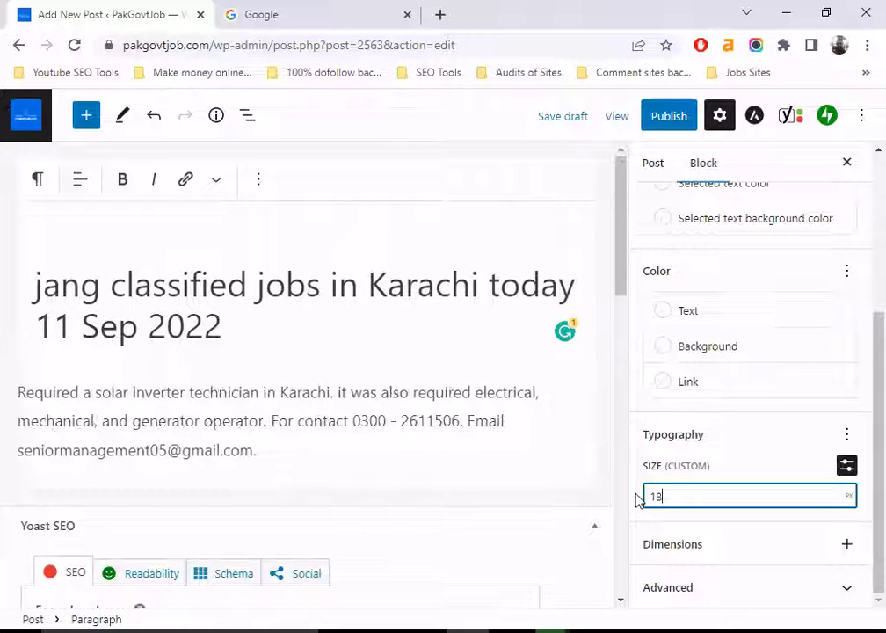
key("BackSpace")
key("BackSpace")
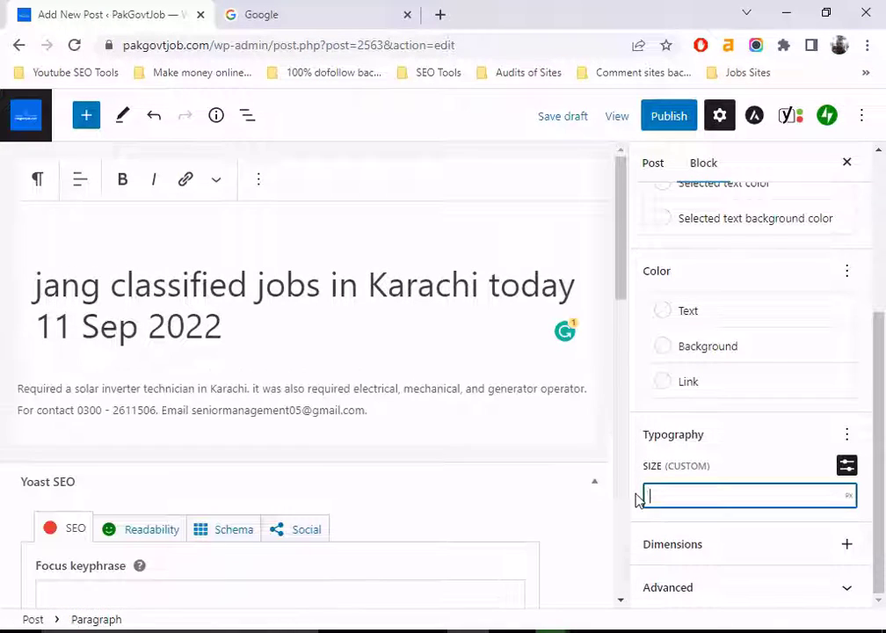
type("20")
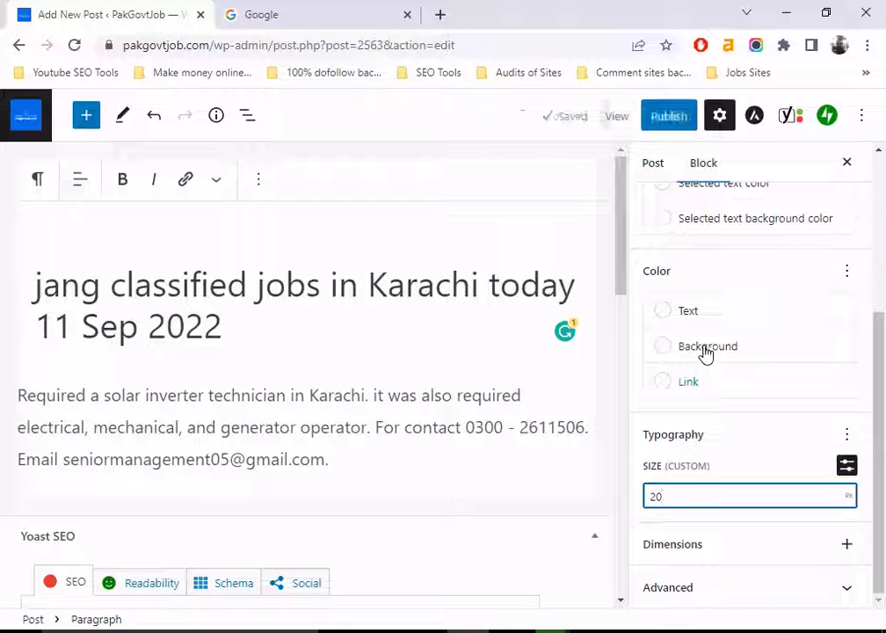
Step: Check the job advertisement image in Paint, return to the post and start an empty block below the job description paragraph
left_click(354, 461)
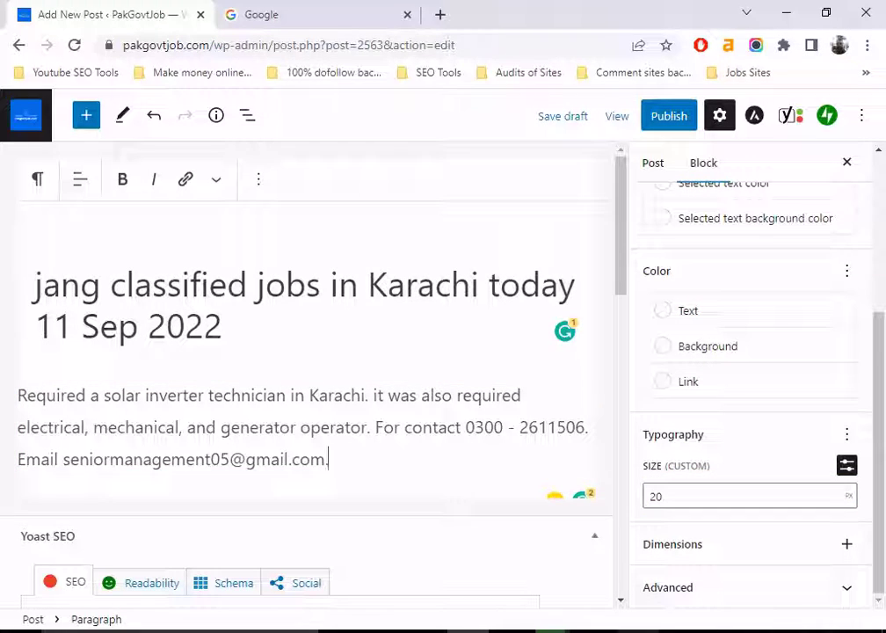
key("alt+Tab")
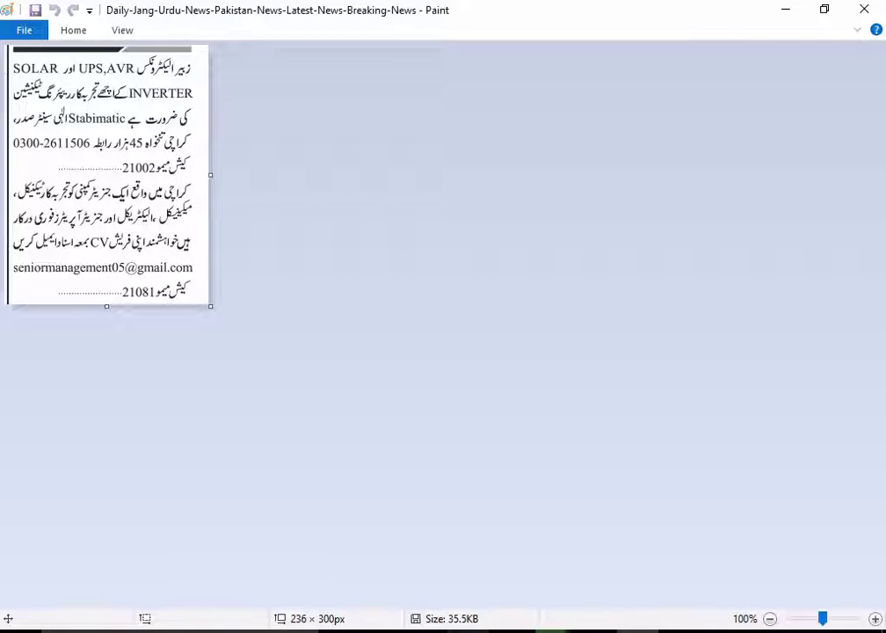
key("alt+Tab")
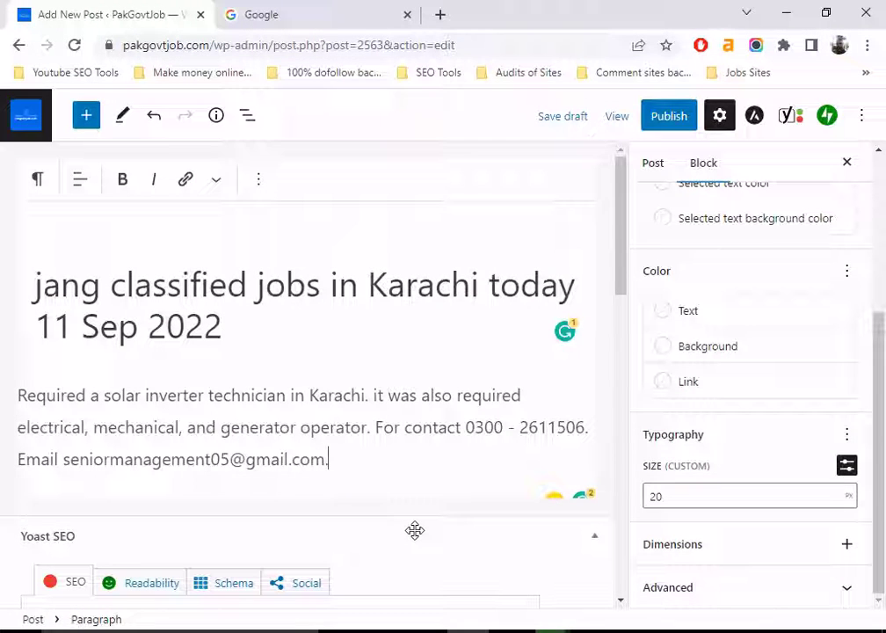
key("Return")
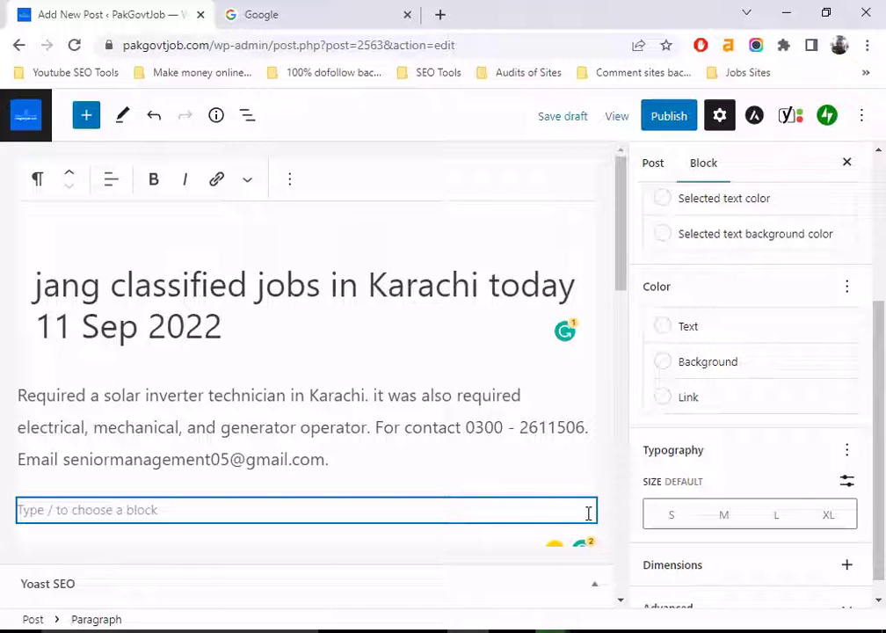
scroll(572, 497, "down", 1)
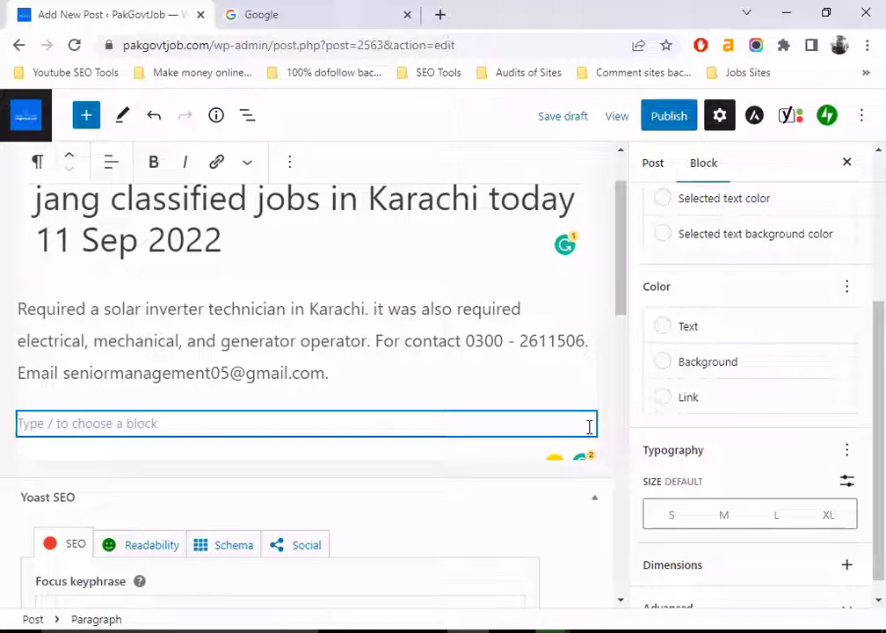
left_click(543, 436)
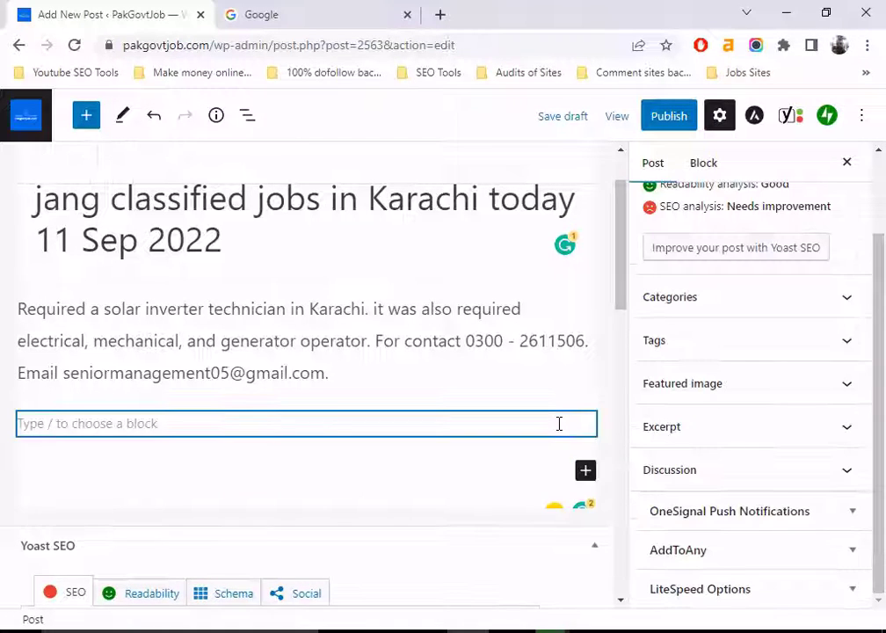
left_click(588, 468)
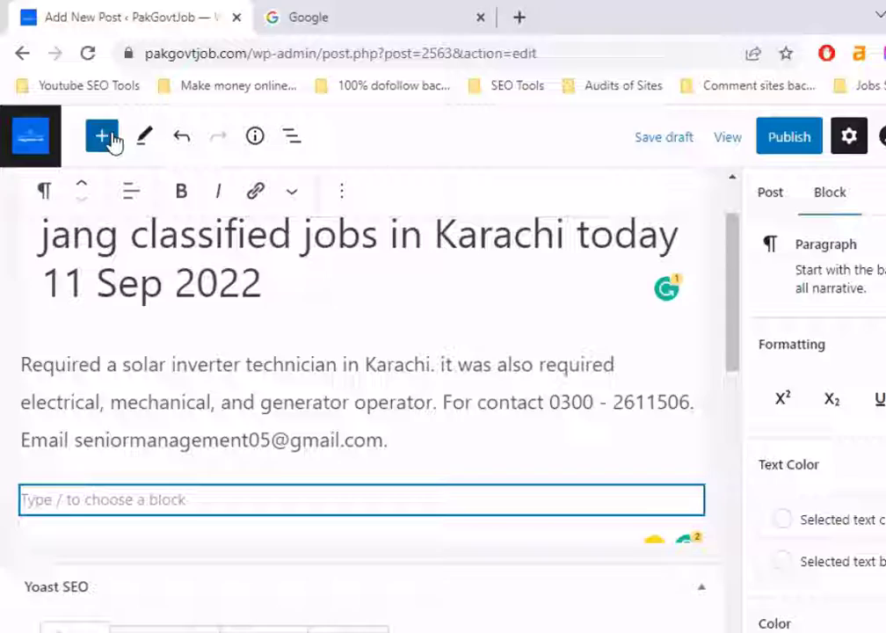
Step: Find the Gallery block with the search "ga", insert it below the job description and close the block inserter
left_click(106, 139)
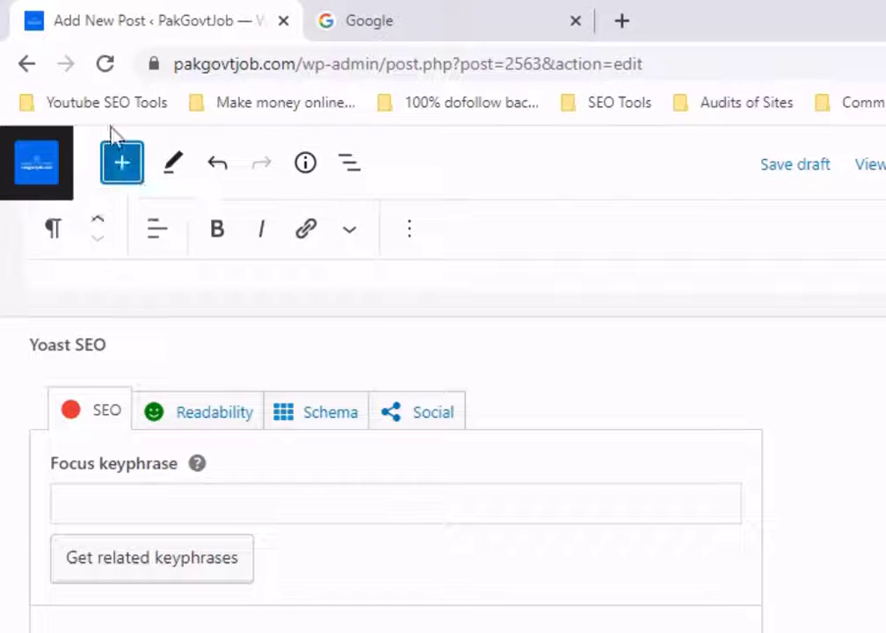
left_click(124, 171)
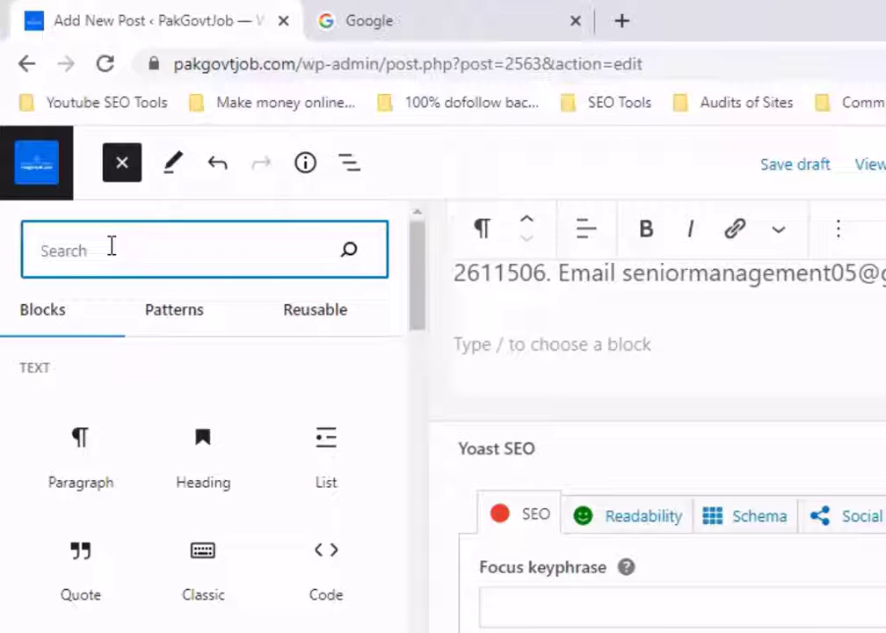
type("gala")
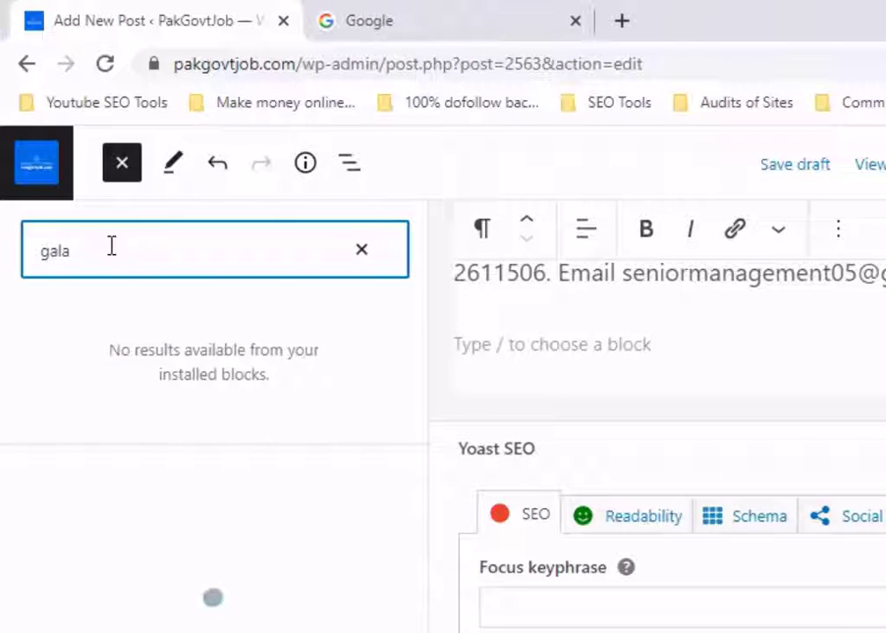
key("BackSpace")
key("BackSpace")
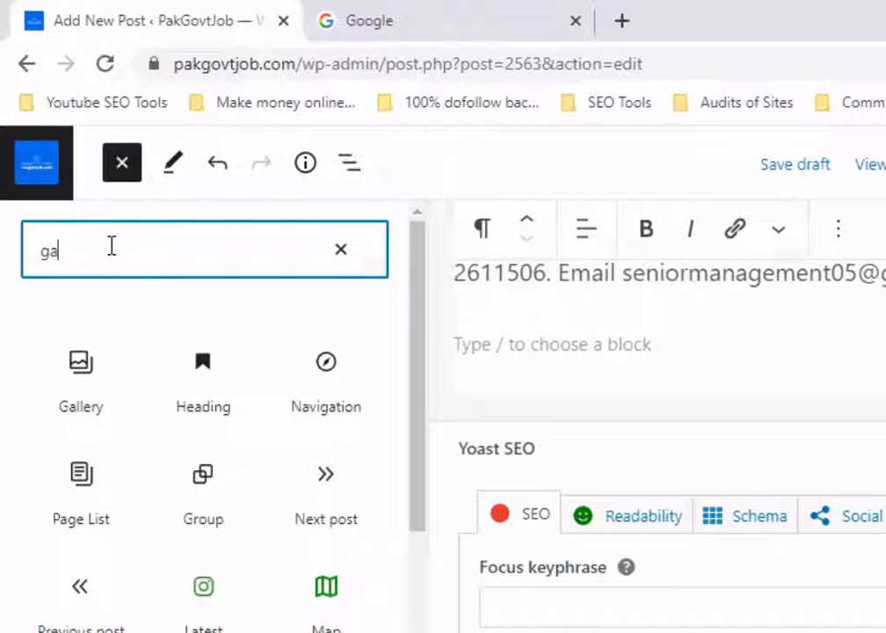
left_click(84, 356)
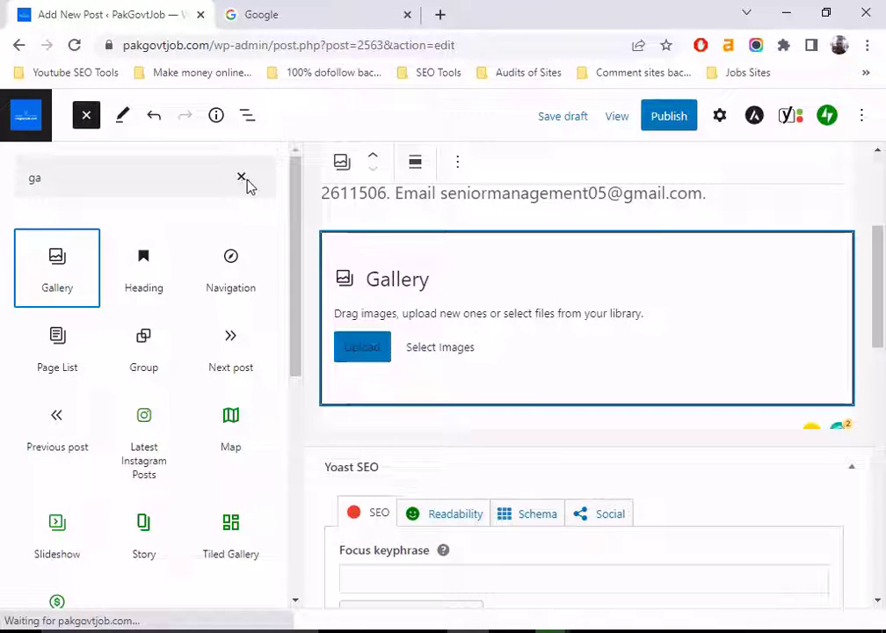
left_click(87, 117)
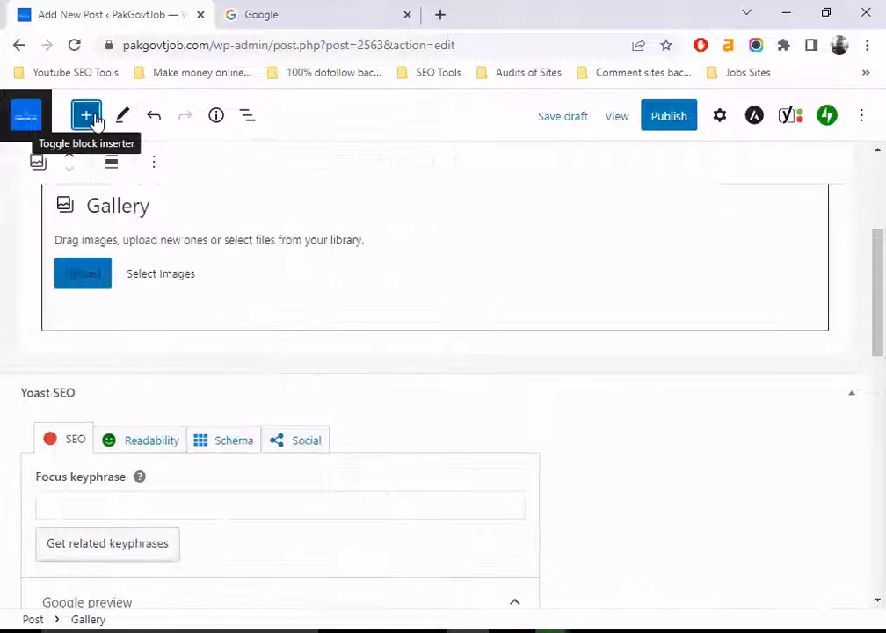
Step: Upload the image Daily-Jang-Urdu-News-Pakistan-News-Latest-News-Breaking-News from the desktop folder "Jobs in karachi" into the gallery
scroll(164, 326, "up", 2)
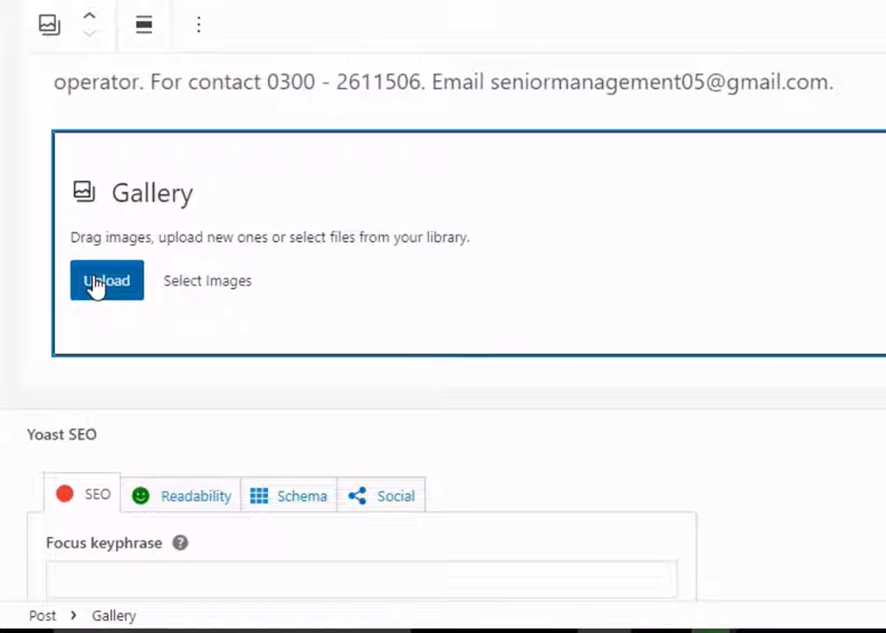
left_click(219, 290)
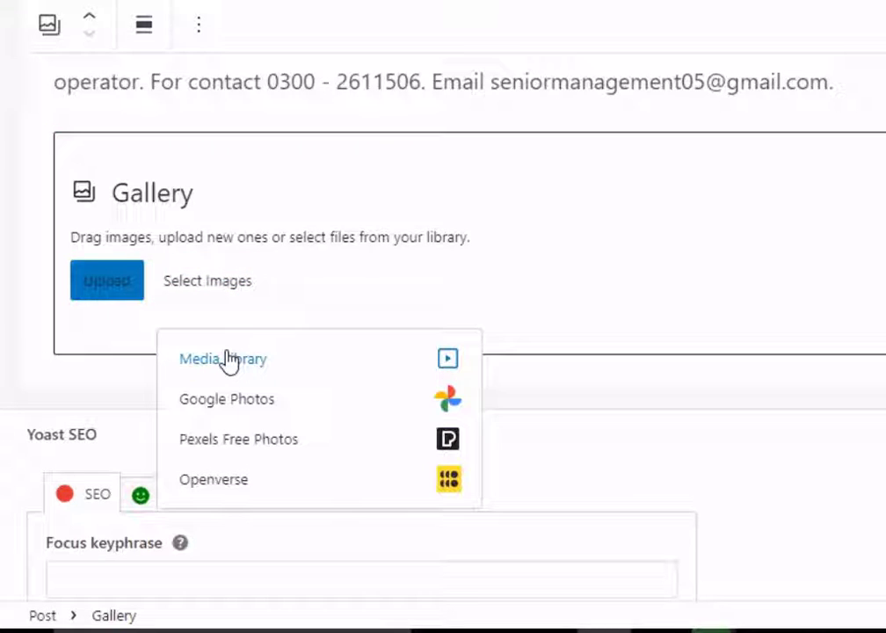
left_click(98, 285)
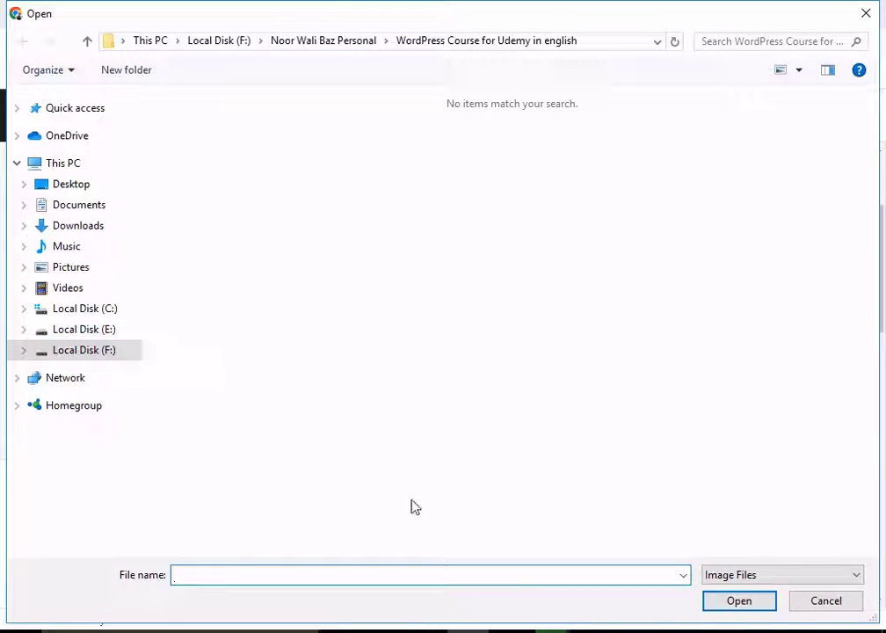
left_click(79, 187)
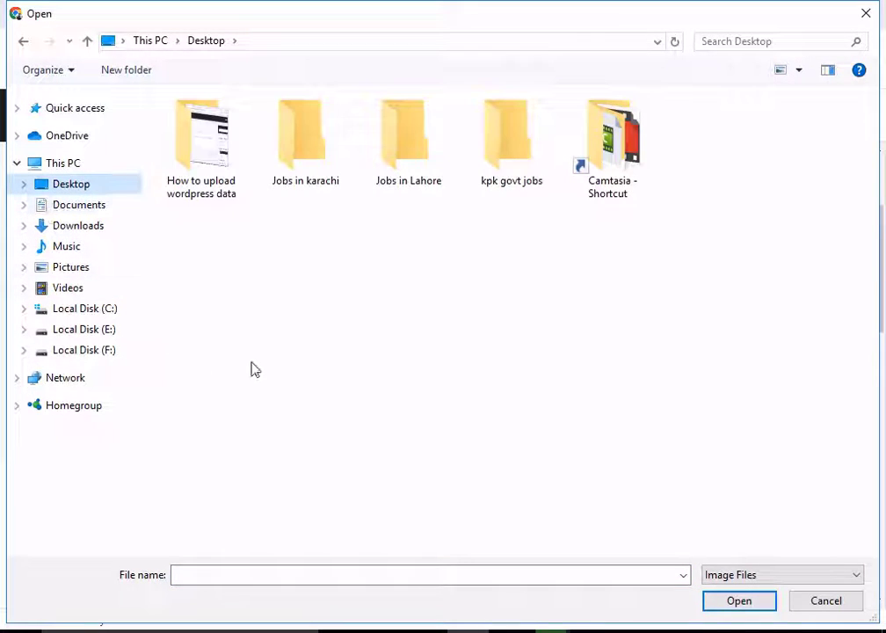
left_click(194, 140)
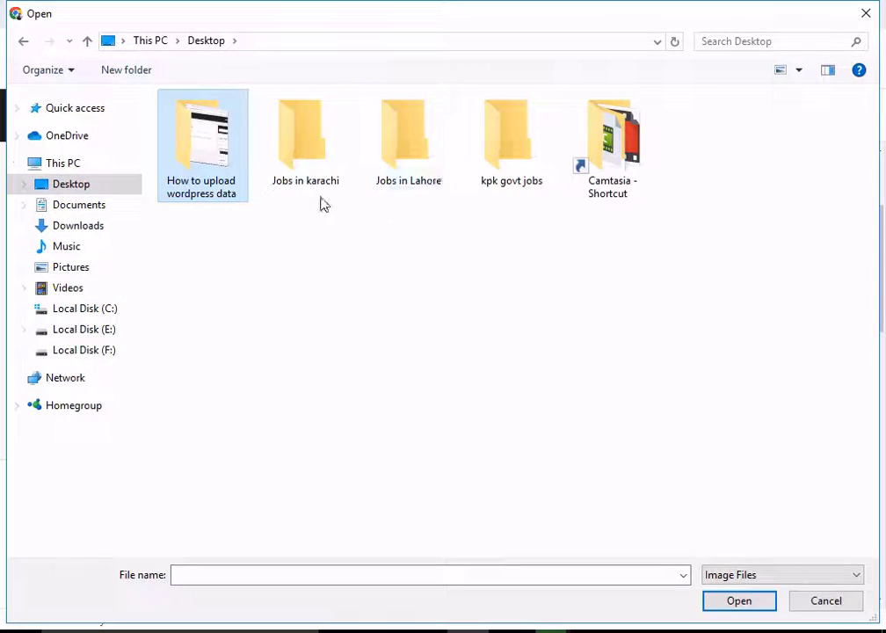
left_click(297, 154)
double_click(289, 152)
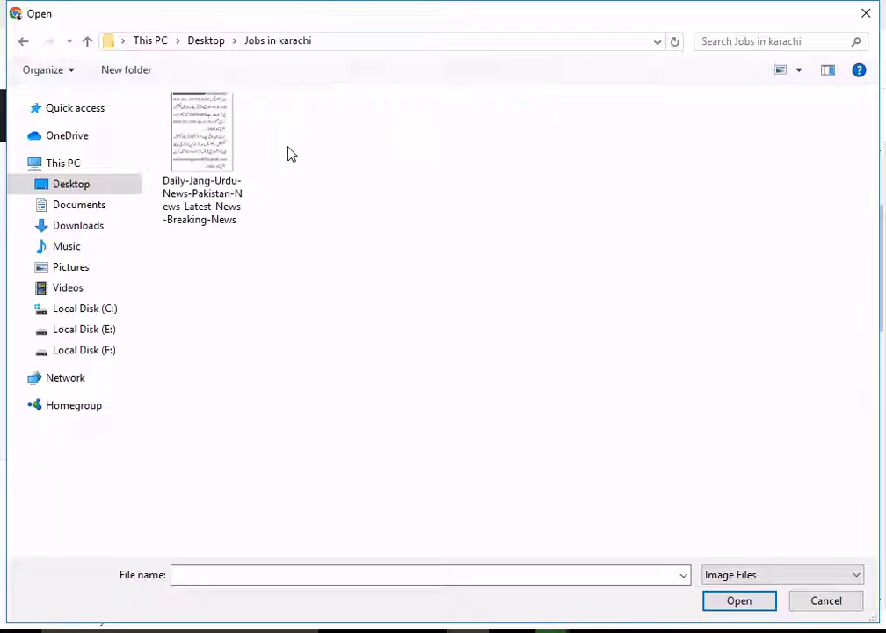
left_click(187, 151)
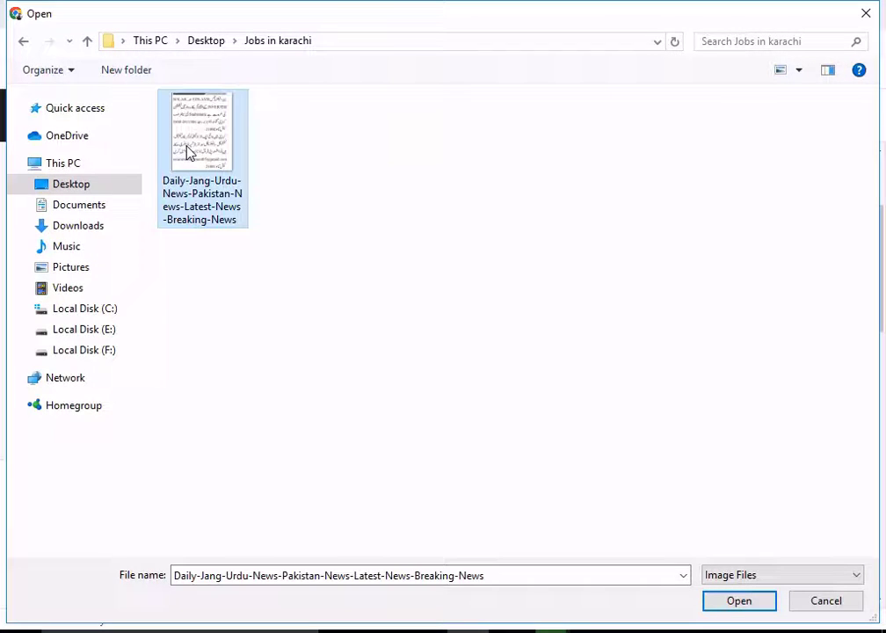
left_click(751, 606)
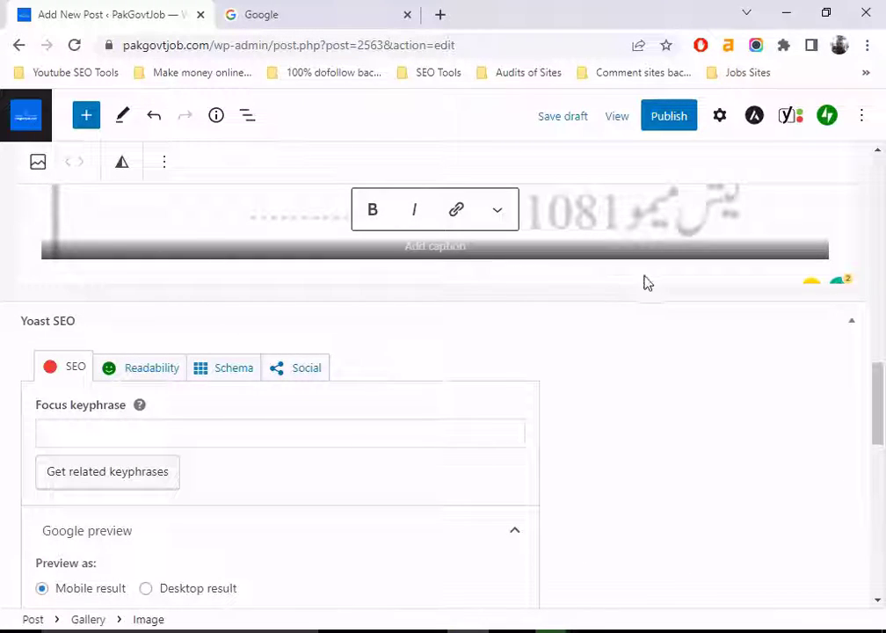
Step: Look over the post's title, job description and uploaded gallery image
scroll(414, 182, "up", 1)
left_click_drag(878, 378, 878, 232)
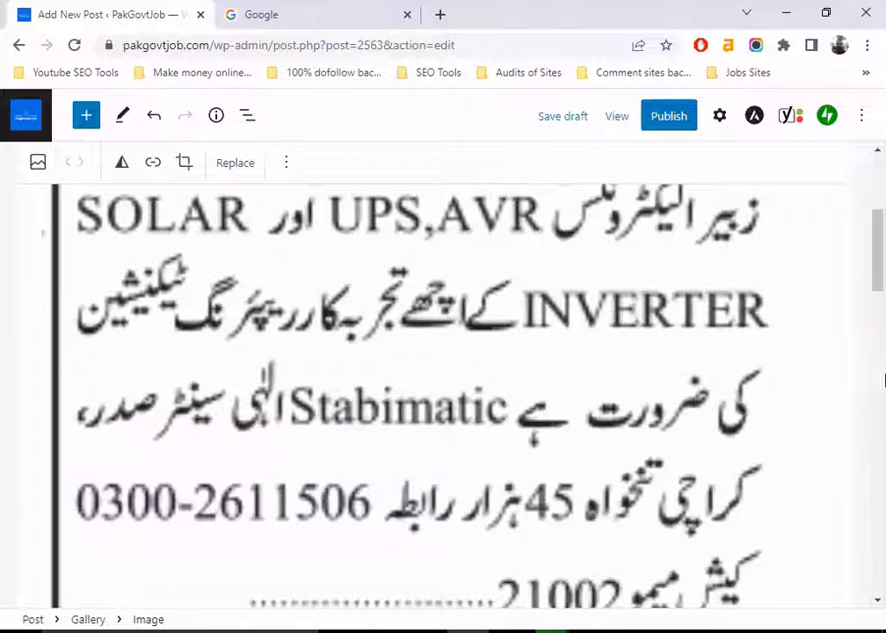
scroll(443, 304, "up", 2)
scroll(426, 317, "up", 3)
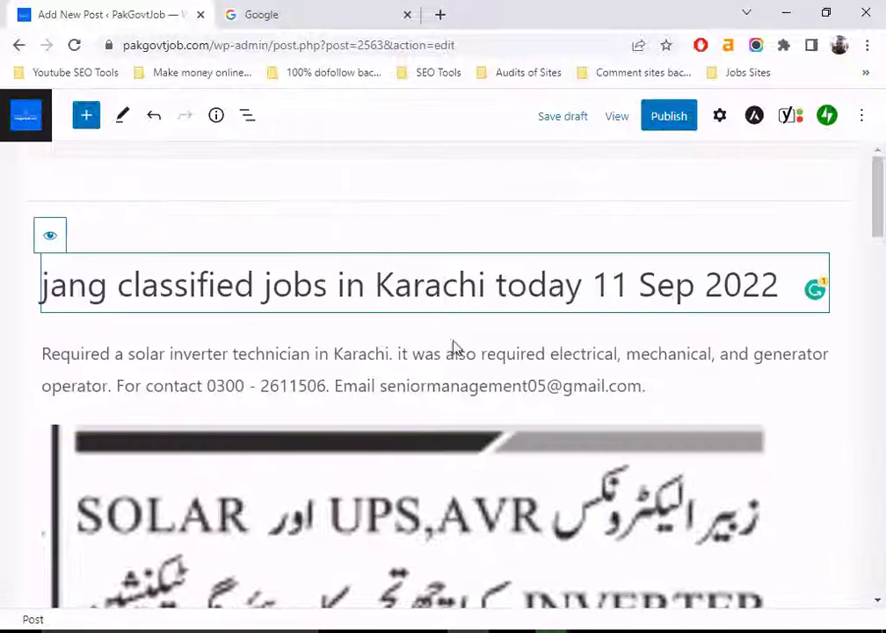
scroll(481, 475, "down", 3)
scroll(481, 466, "down", 7)
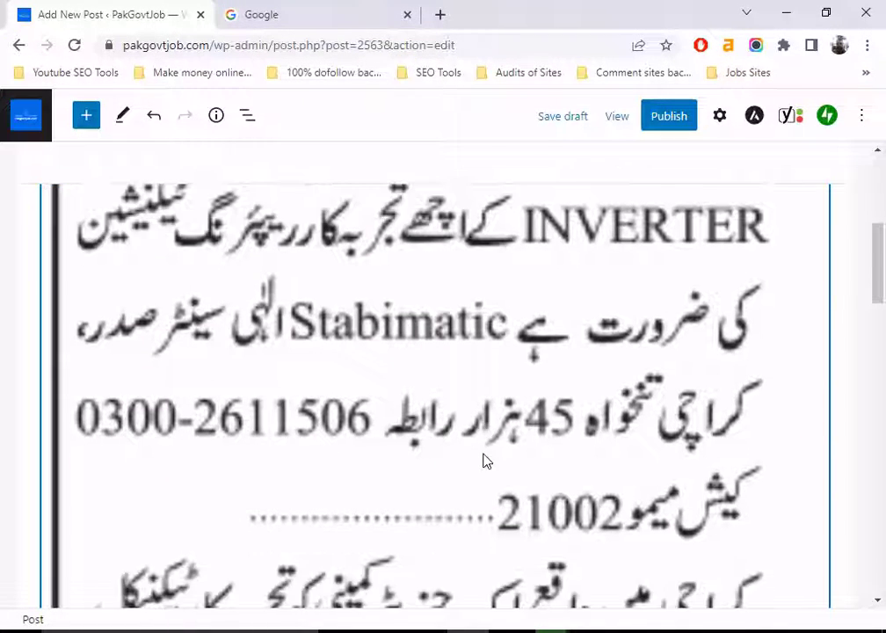
scroll(499, 479, "up", 10)
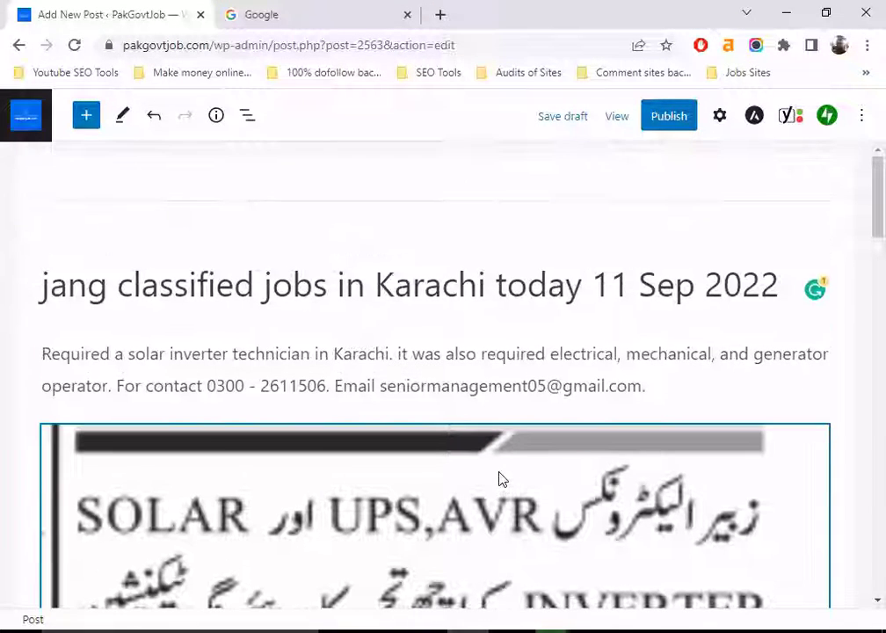
Step: Copy the post title "jang classified jobs in Karachi today 11 Sep 2022" into the Yoast SEO focus keyphrase
left_click(595, 283)
key("ctrl+a")
key("ctrl+c")
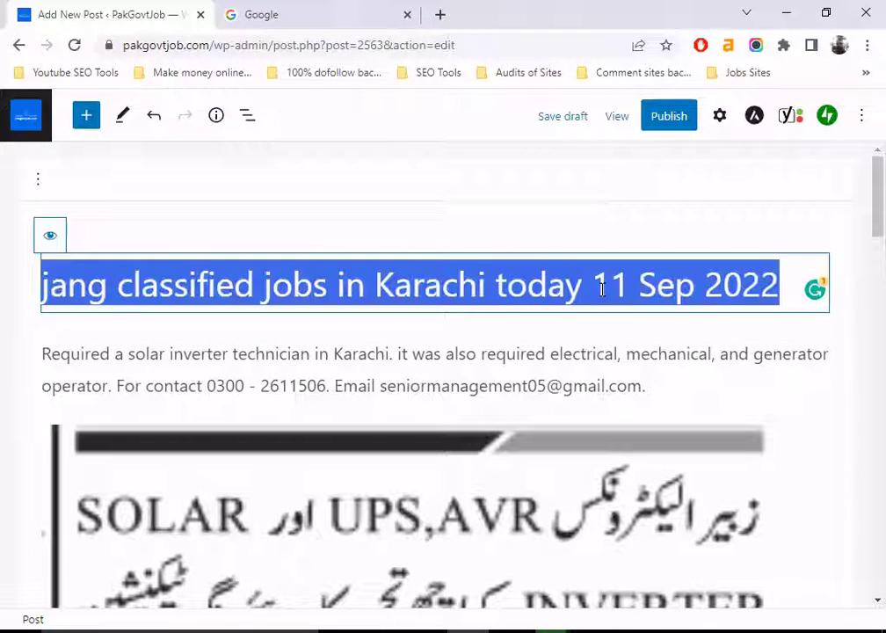
scroll(407, 329, "down", 15)
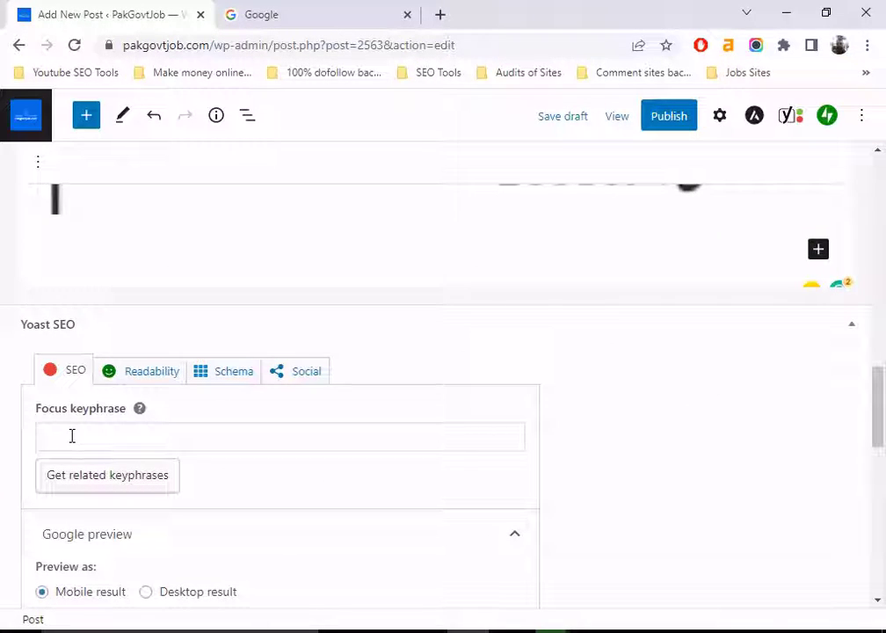
left_click(75, 436)
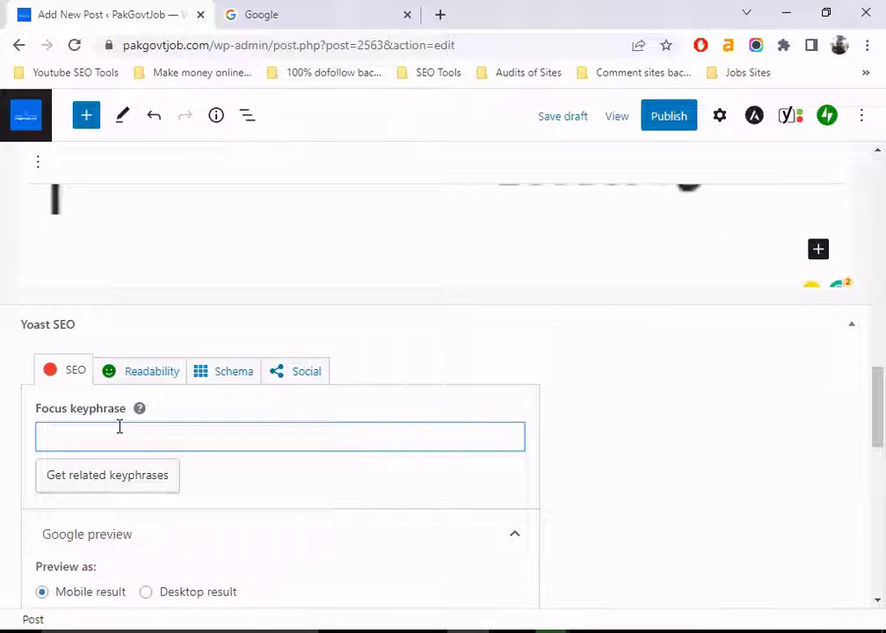
key("ctrl+v")
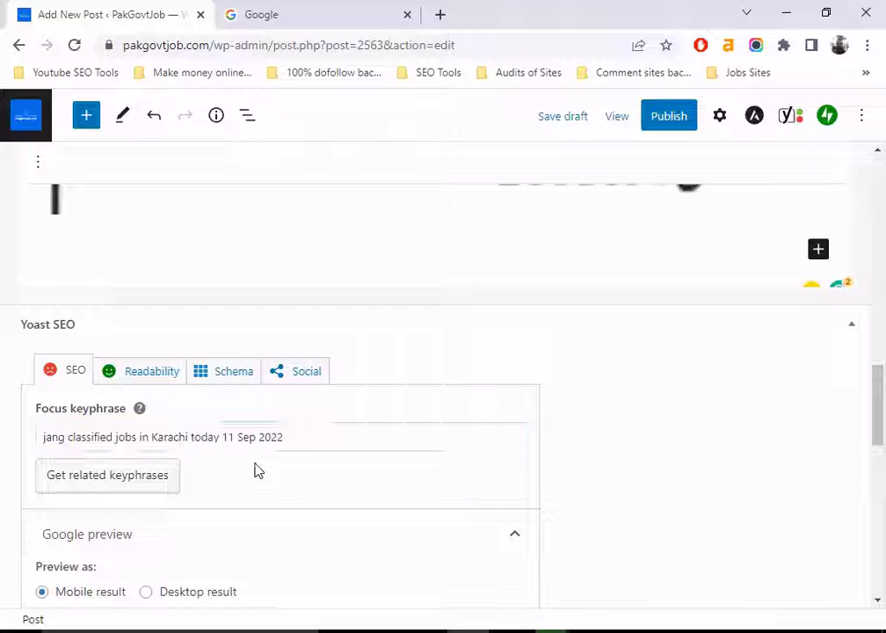
Step: Fill in the Yoast SEO slug with the copied title "jang classified jobs in Karachi today 11 Sep 2022"
scroll(255, 470, "down", 6)
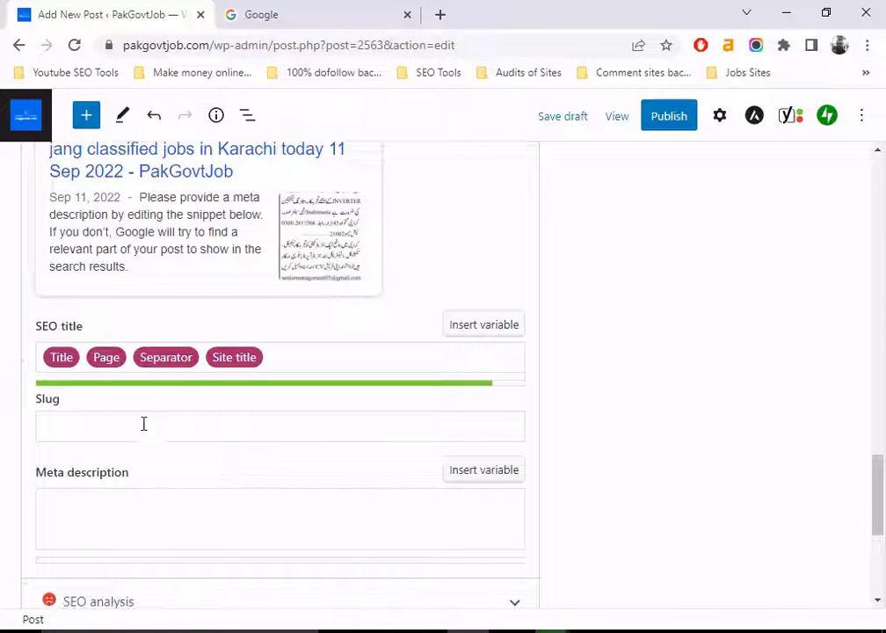
left_click(114, 421)
key("ctrl+v")
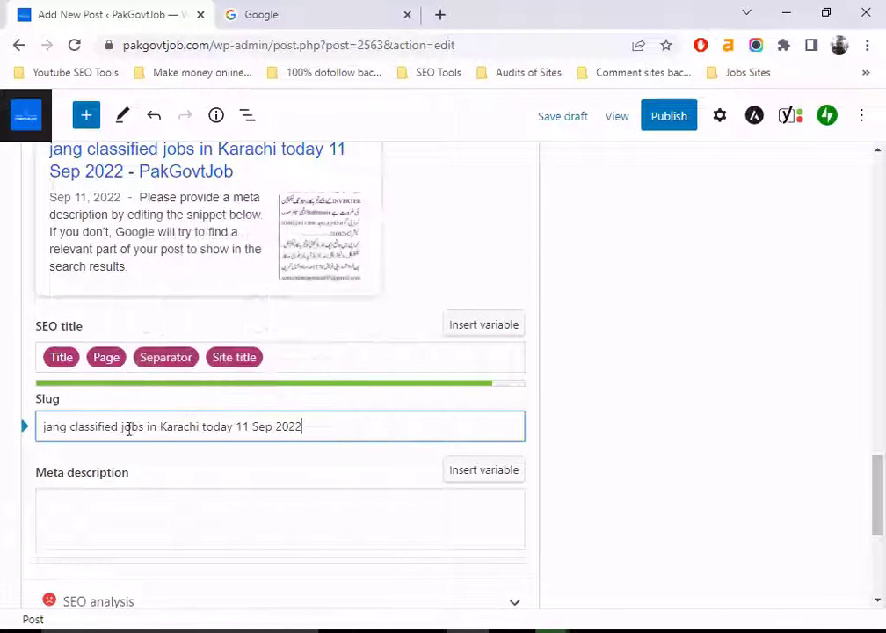
Step: Fill in the Yoast SEO meta description with the copied title "jang classified jobs in Karachi today 11 Sep 2022"
left_click(207, 465)
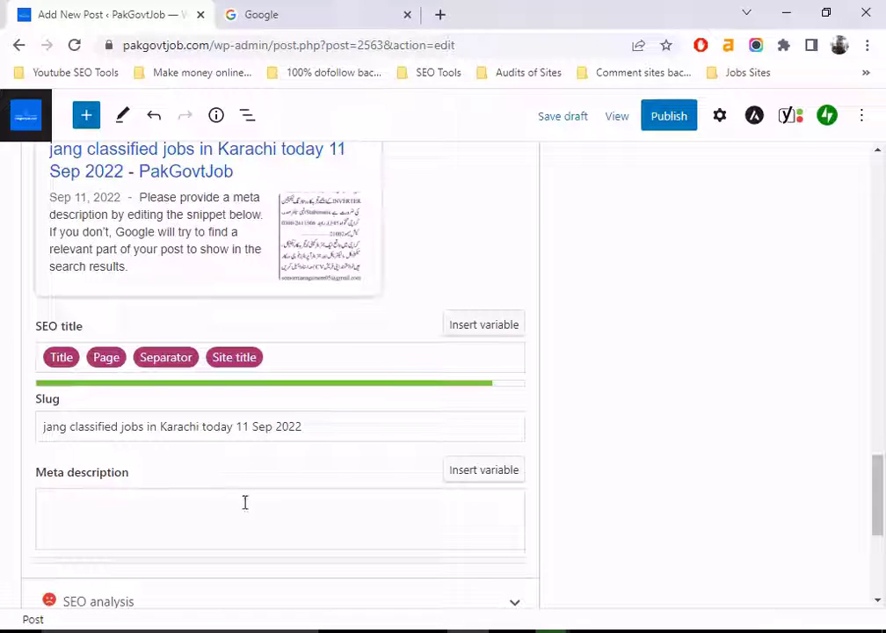
left_click(479, 46)
left_click(480, 46)
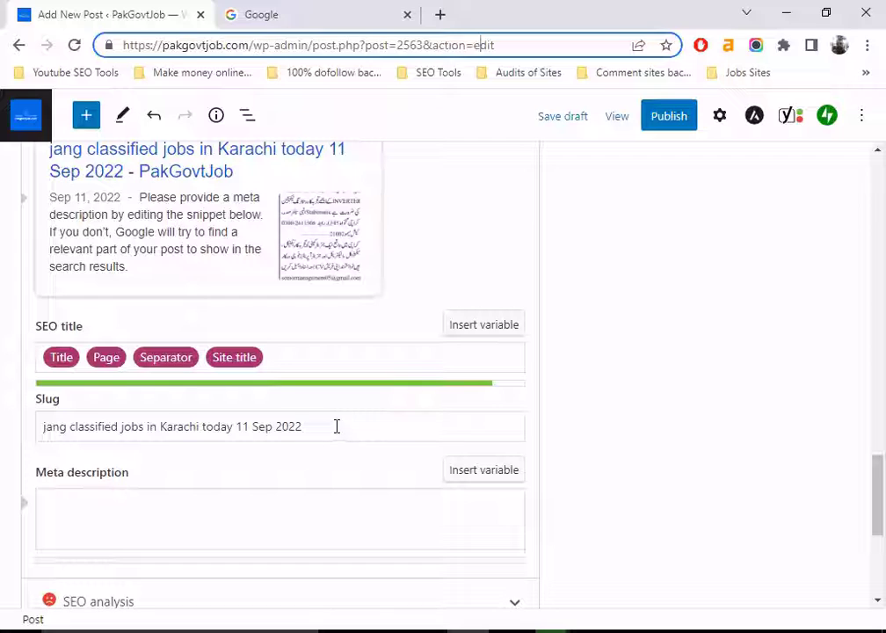
left_click(260, 461)
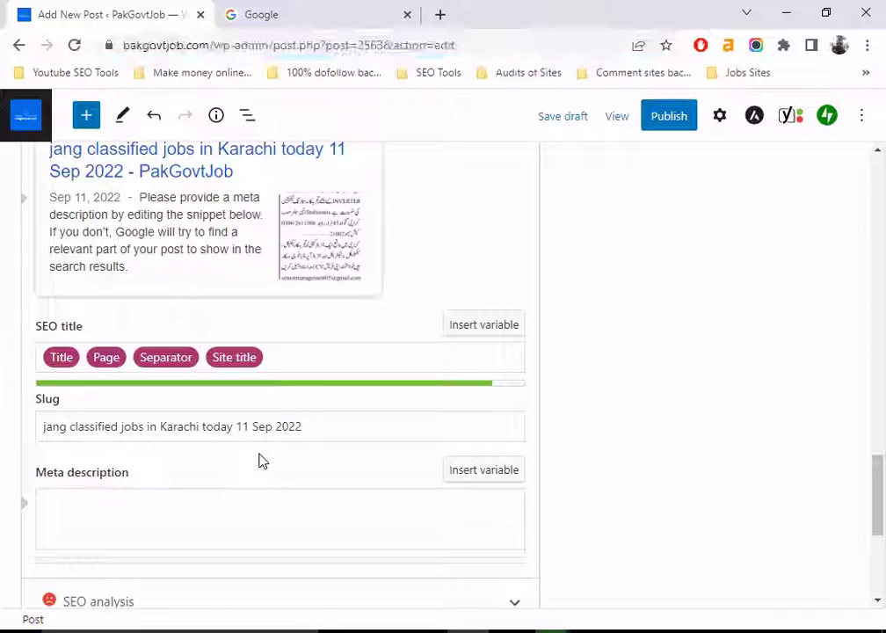
left_click(135, 511)
key("ctrl+v")
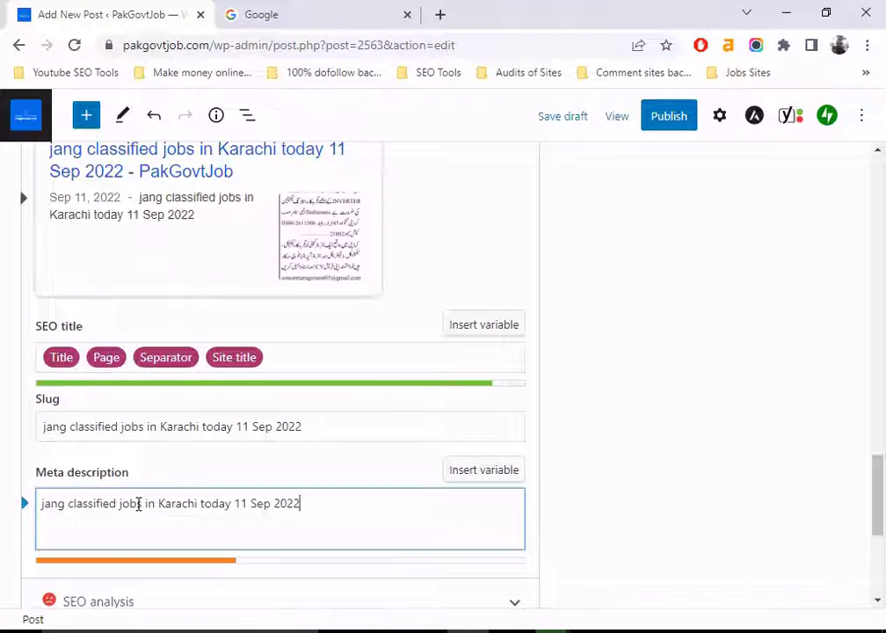
Step: Compare the post's Google preview as a desktop result and as a mobile result
scroll(185, 303, "up", 1)
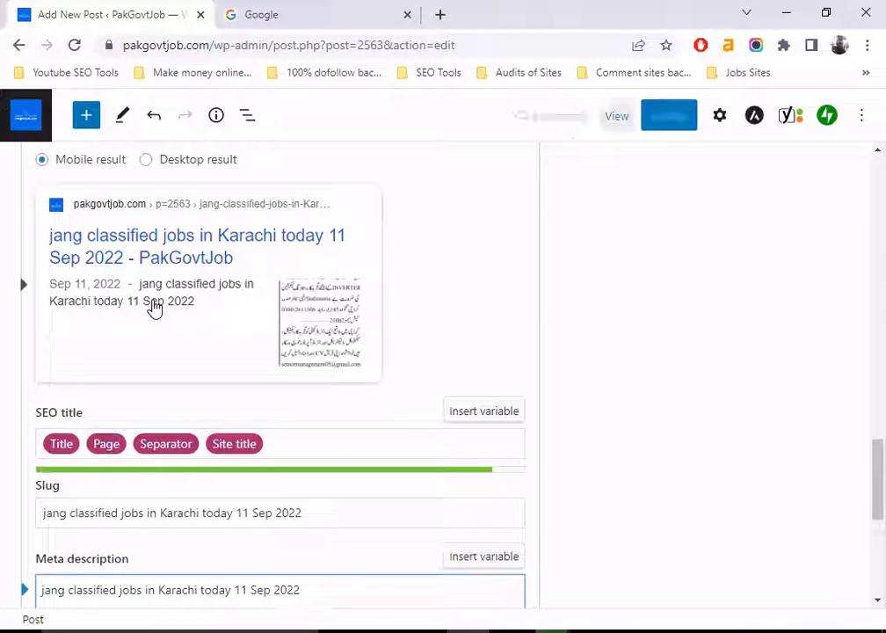
scroll(154, 308, "up", 2)
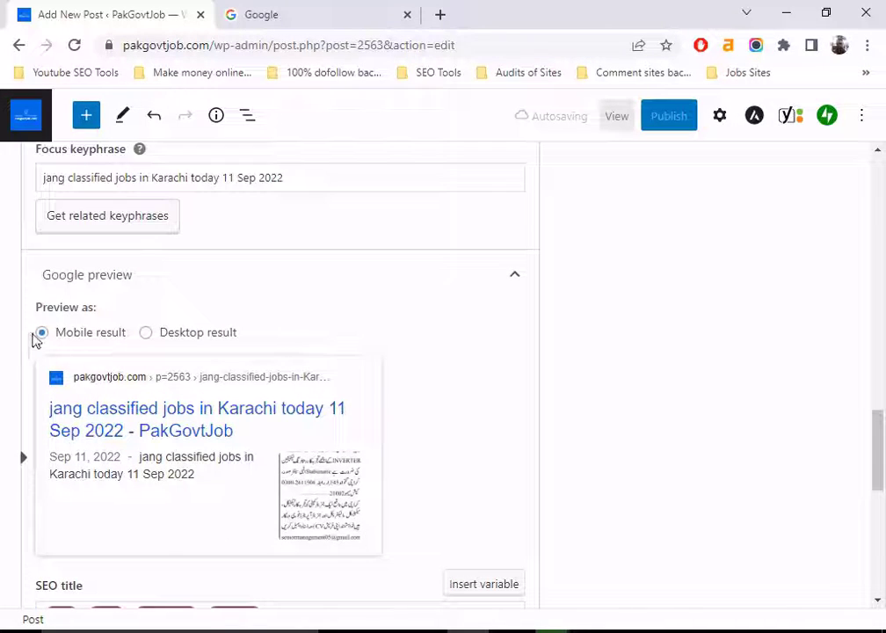
left_click(145, 333)
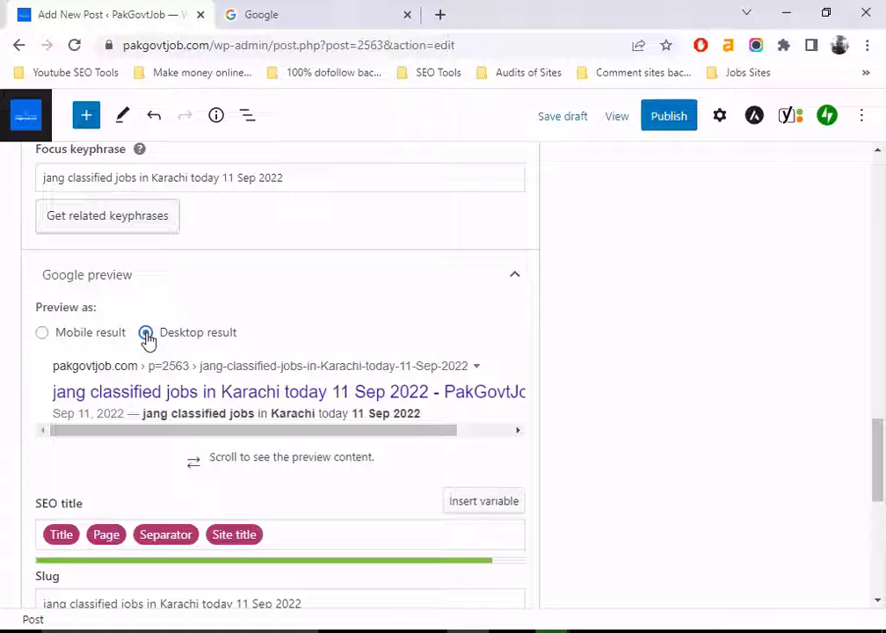
left_click(41, 333)
scroll(187, 400, "down", 3)
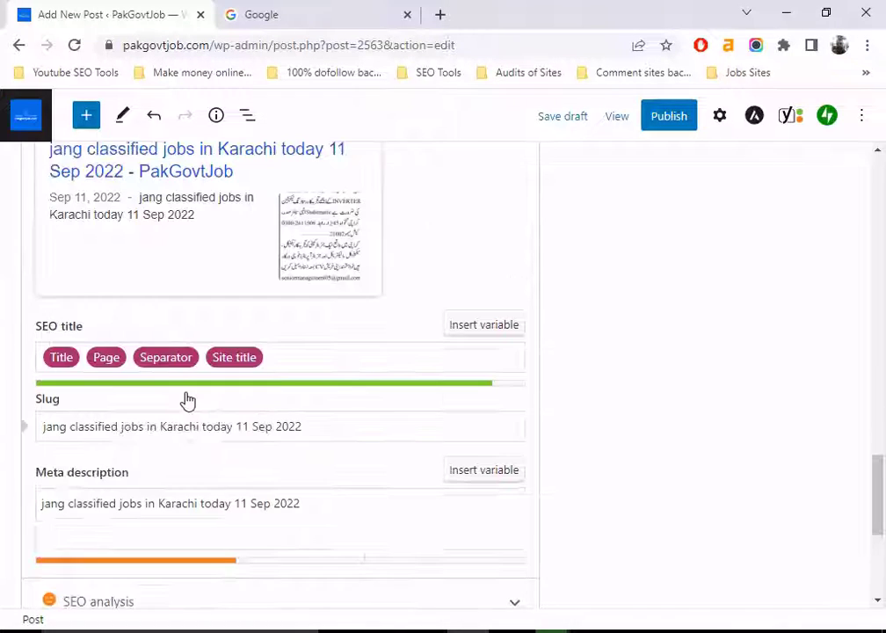
scroll(187, 400, "down", 2)
Step: Show the post's settings and assign the post to the Jobs category
scroll(187, 401, "up", 7)
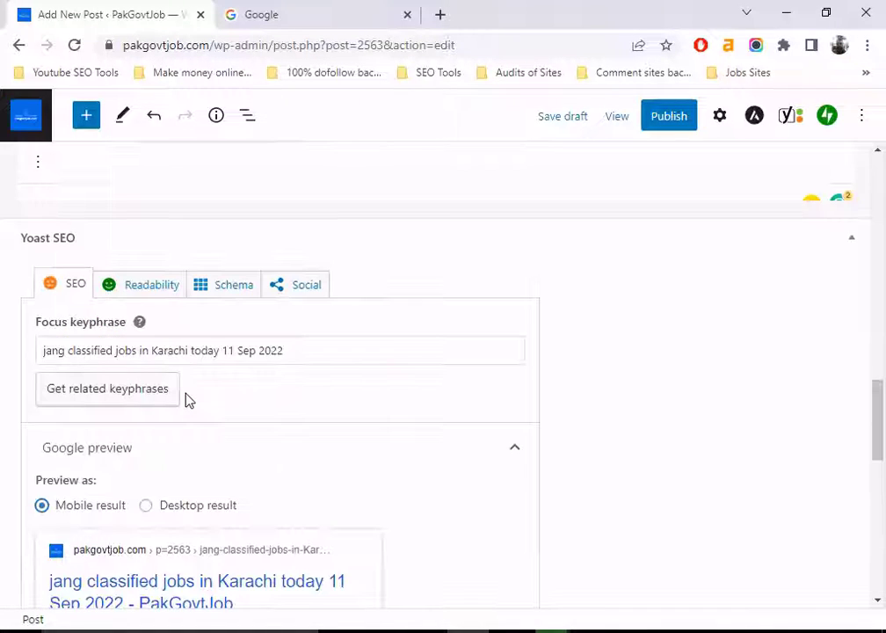
scroll(191, 405, "up", 5)
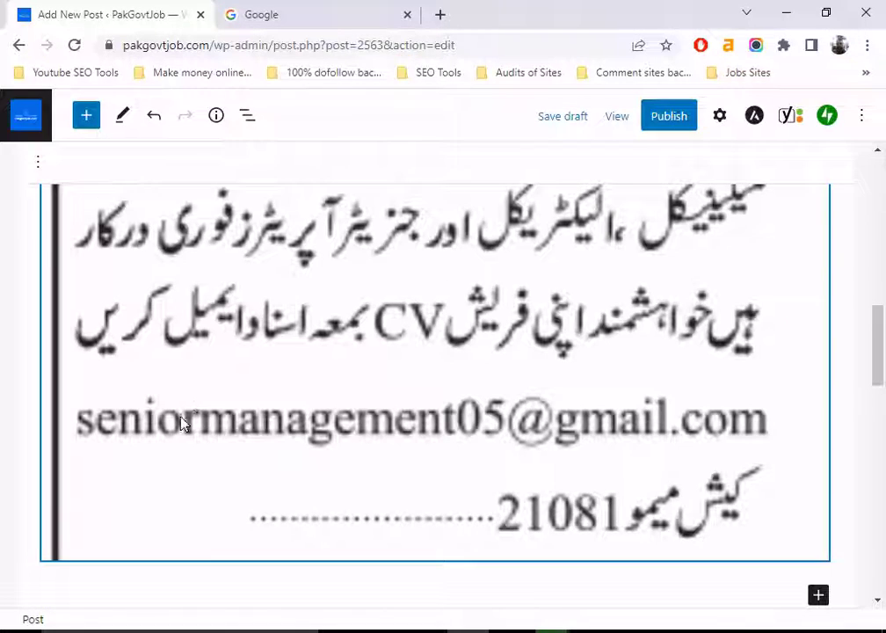
scroll(180, 423, "up", 10)
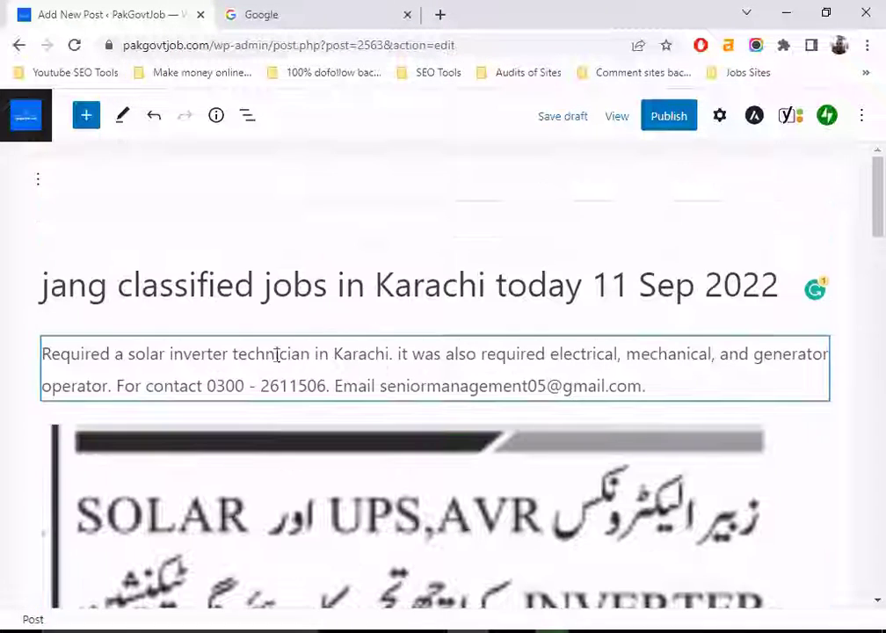
left_click(725, 124)
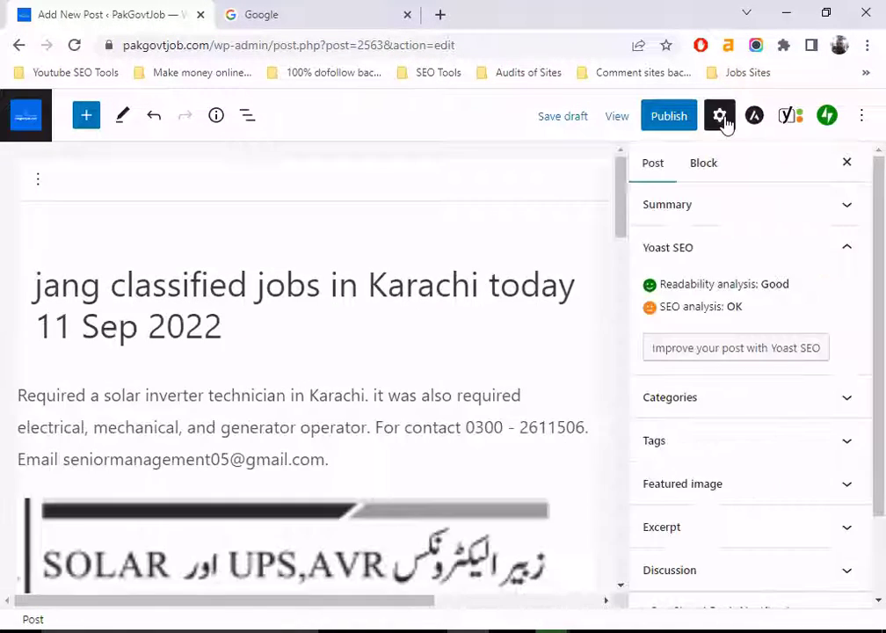
scroll(844, 339, "down", 1)
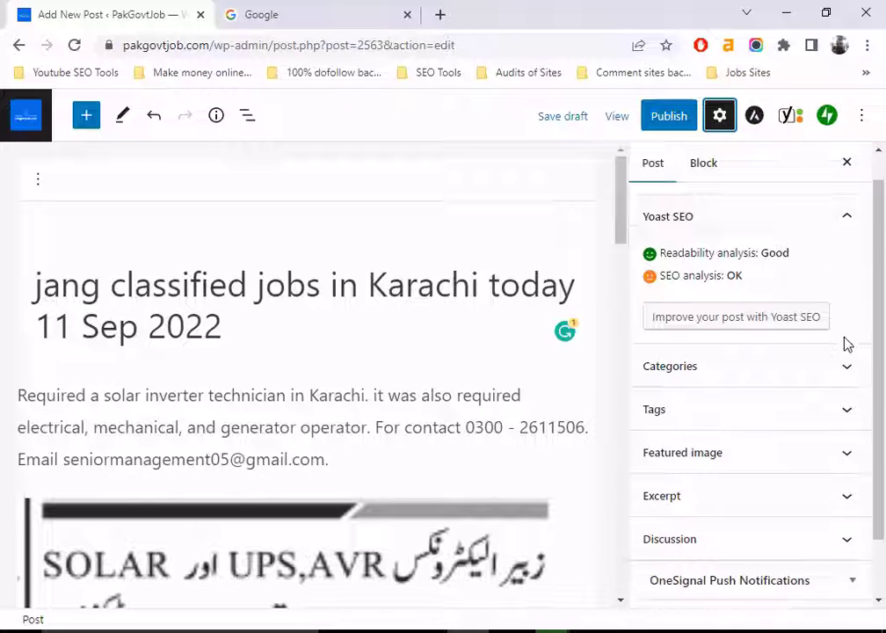
scroll(845, 343, "down", 2)
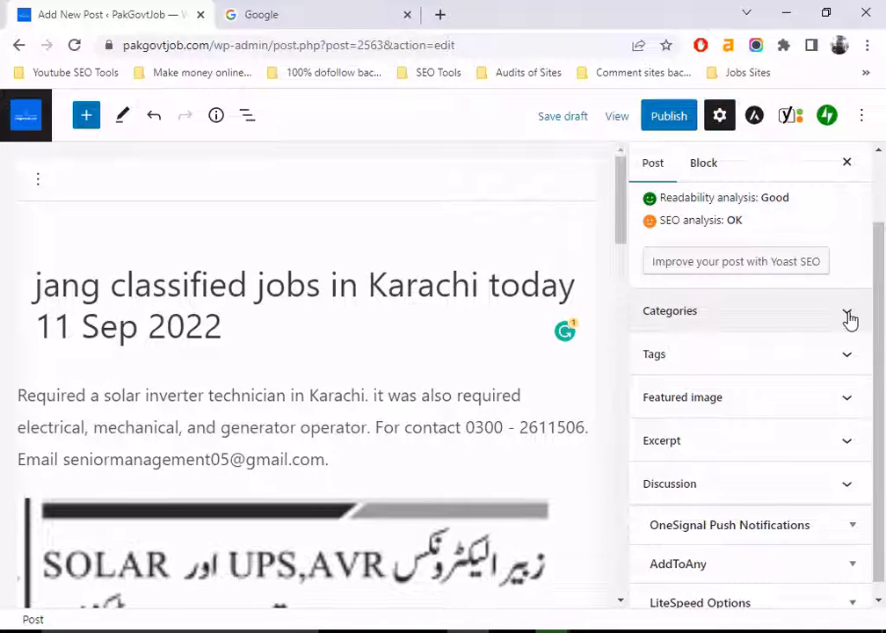
left_click(848, 314)
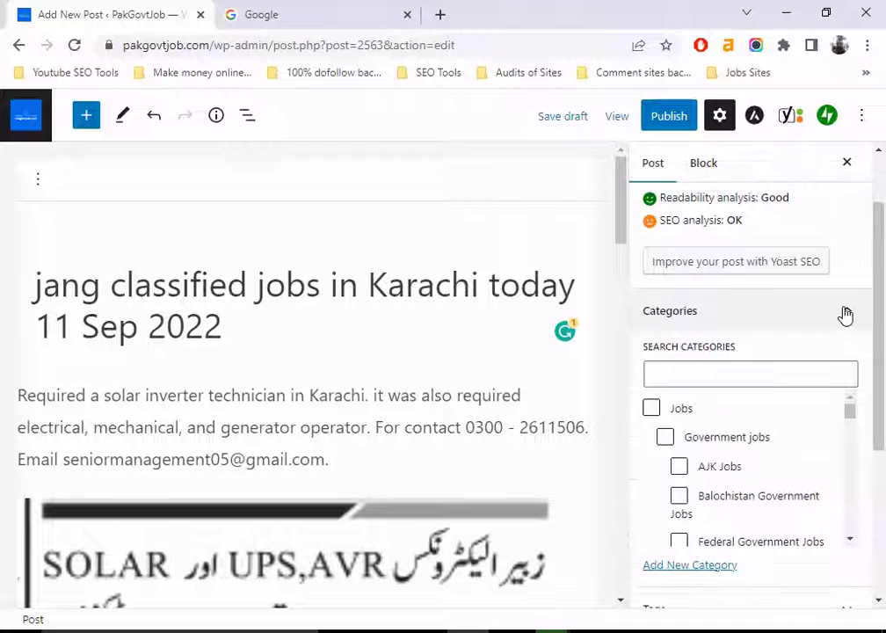
left_click(651, 408)
Step: Filter the categories by "priv" and also assign the post to Private Jobs
scroll(734, 474, "down", 5)
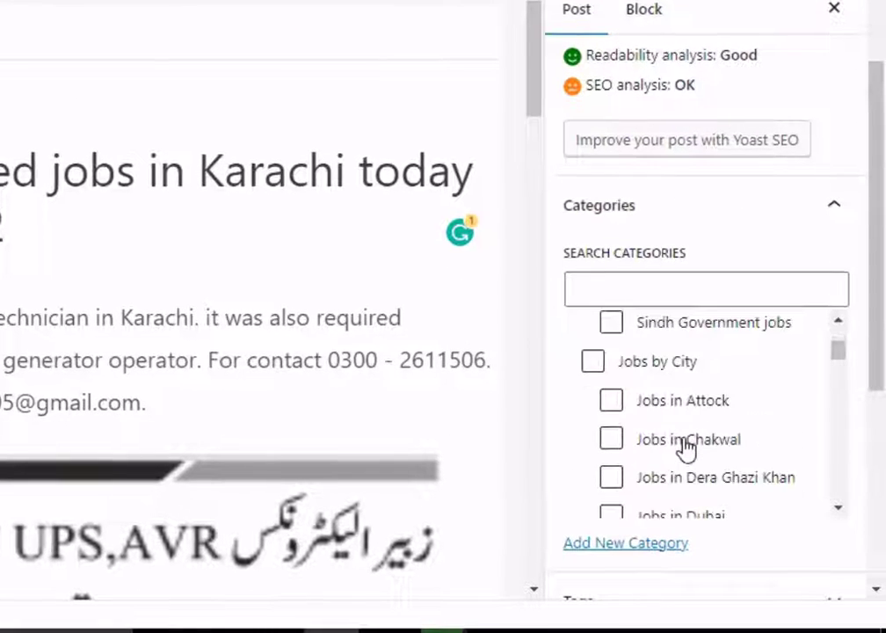
left_click(597, 299)
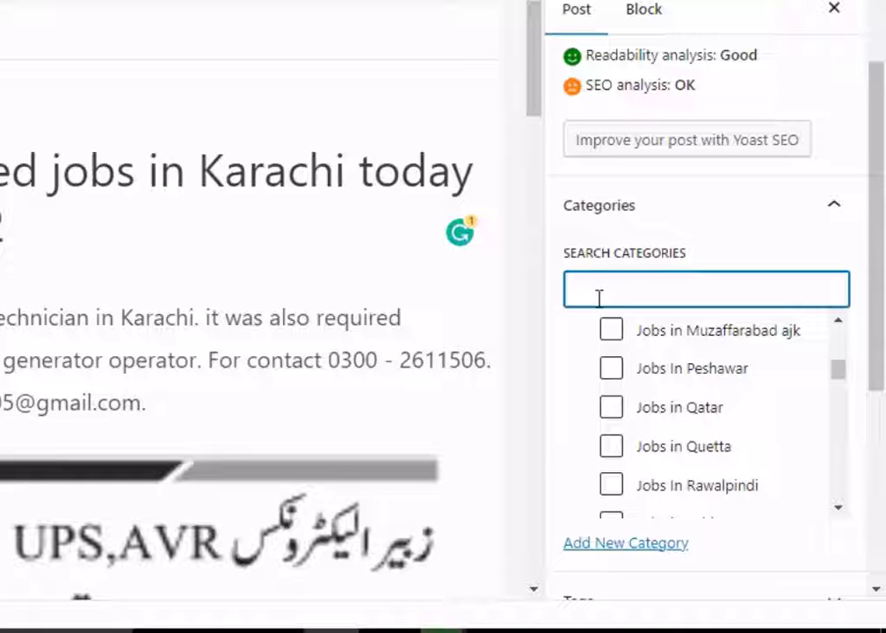
type("priv")
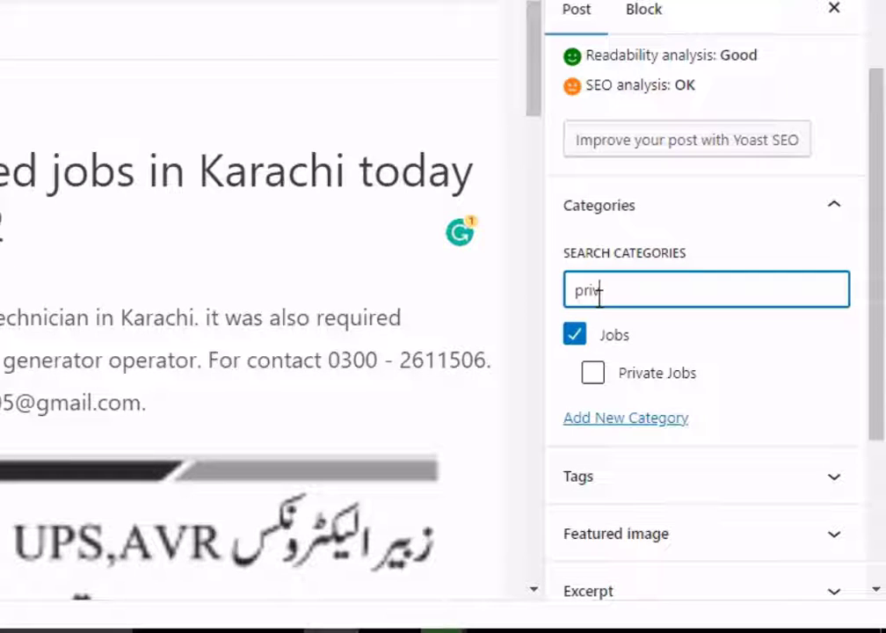
left_click(594, 372)
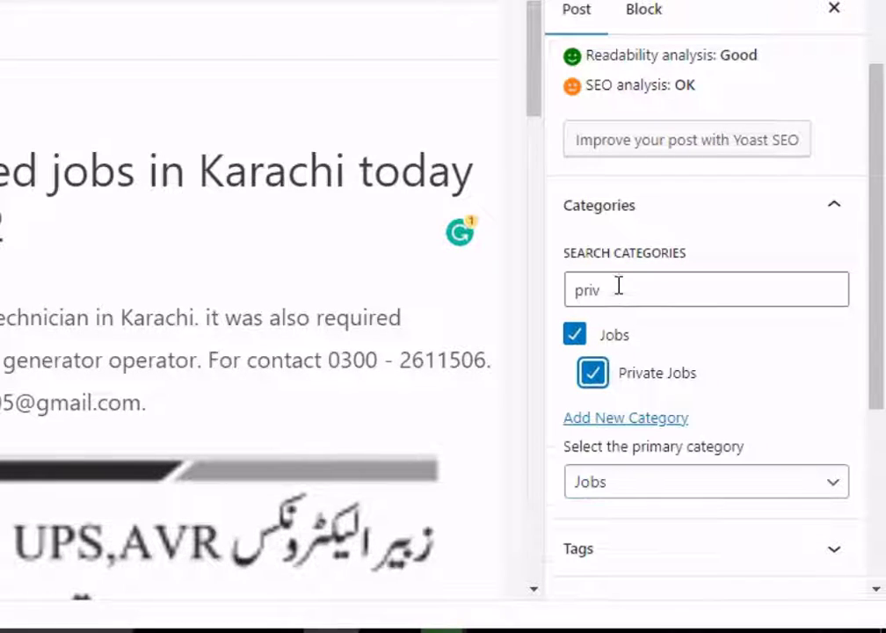
Step: Filter the categories by "tec" and assign the post to Jobs by Department and Technical Jobs
left_click_drag(619, 285, 516, 292)
type("tec")
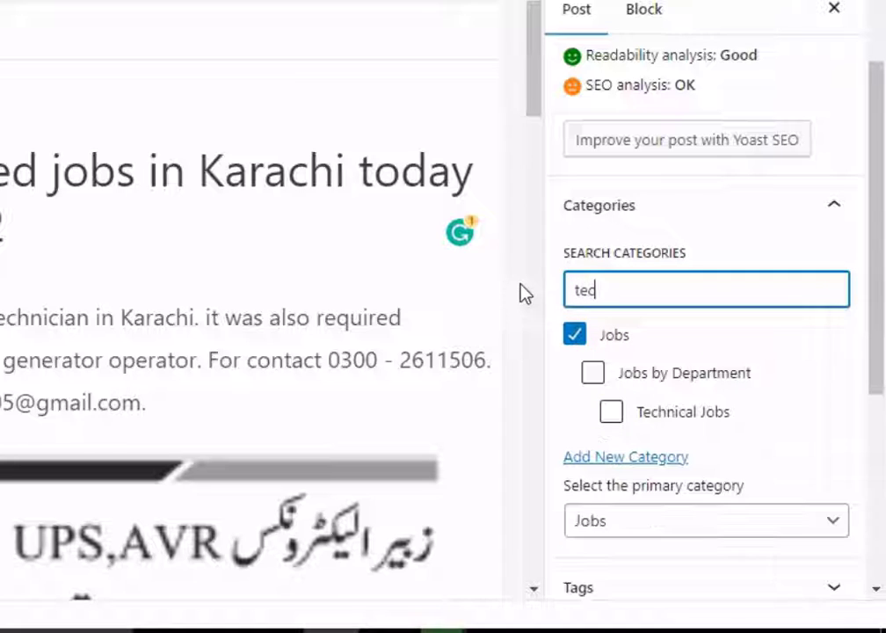
left_click(594, 373)
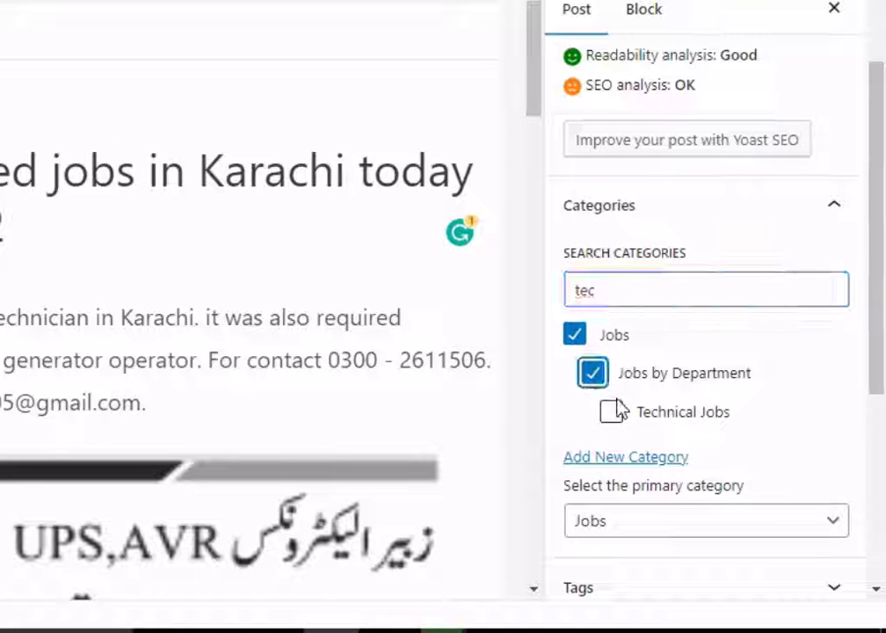
left_click(611, 413)
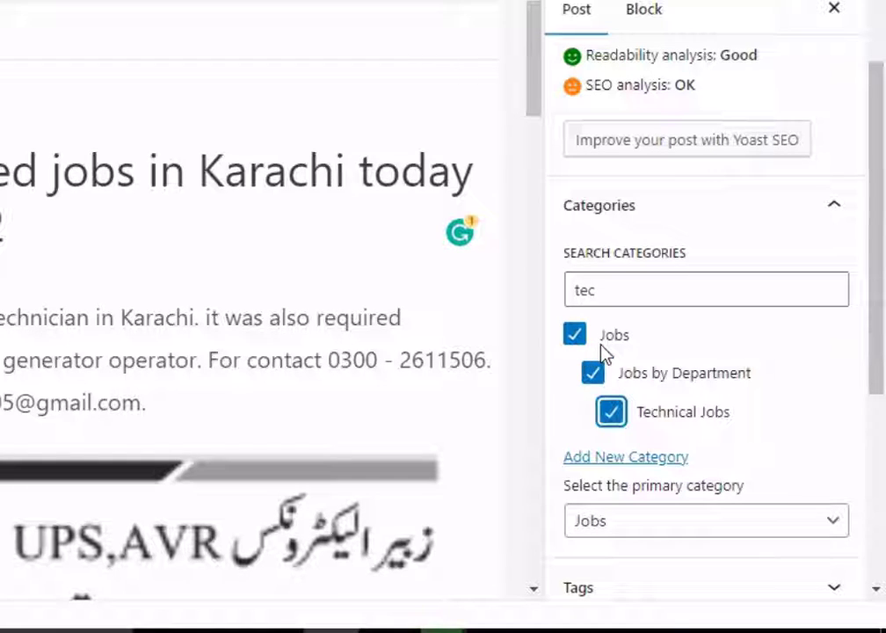
scroll(677, 344, "down", 2)
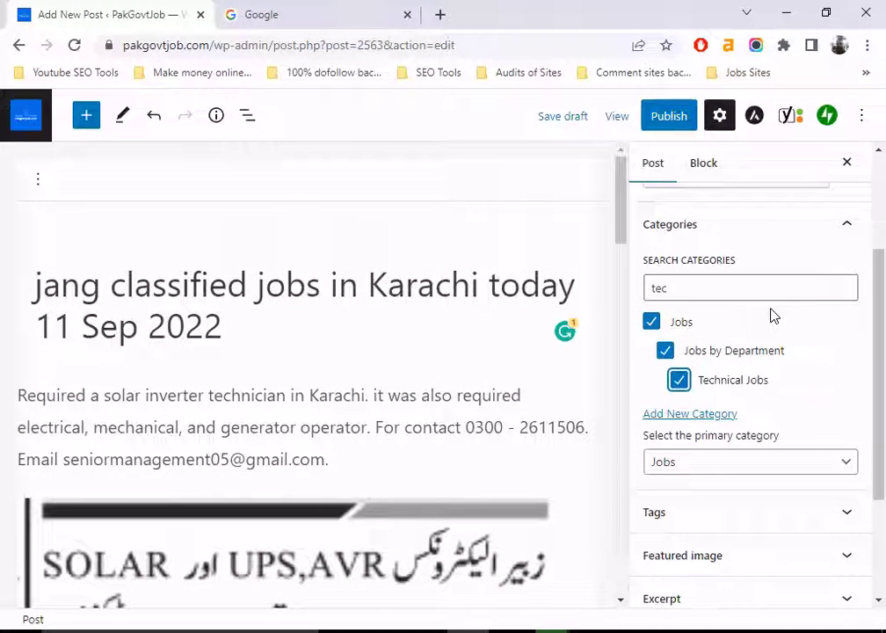
left_click(849, 226)
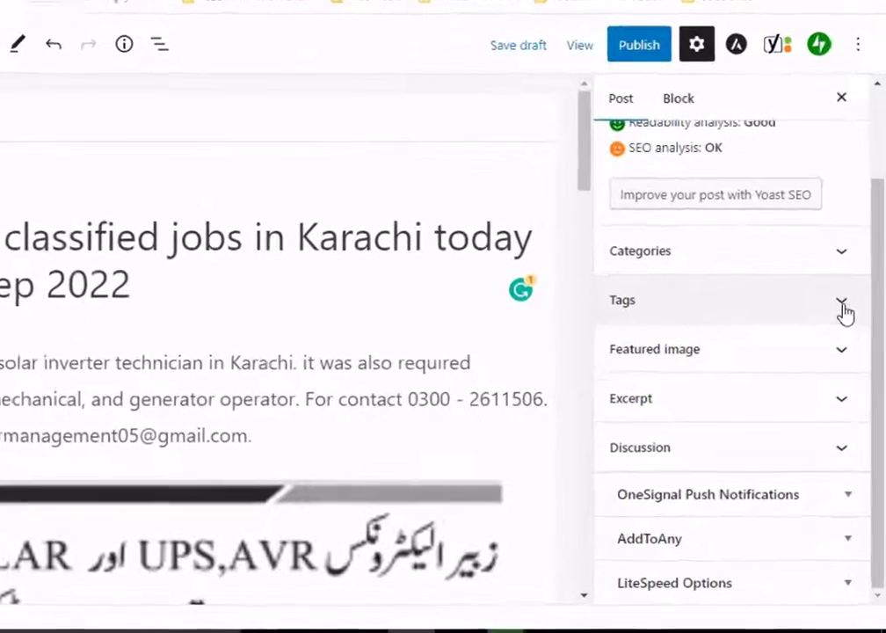
Step: Add the most used tags "latest jobs in pakistan" and "jobs in karachi" to the post
left_click(844, 308)
left_click(724, 364)
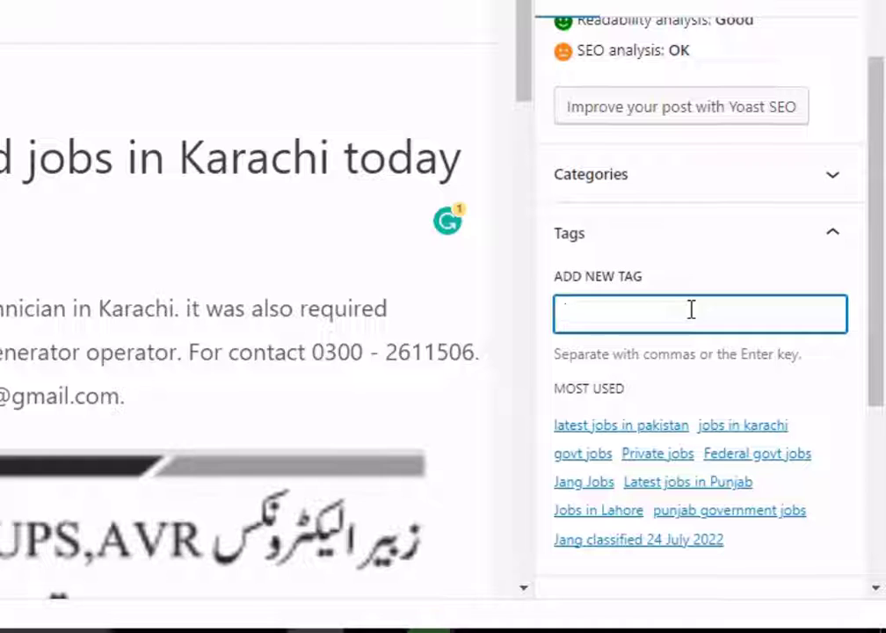
left_click(619, 435)
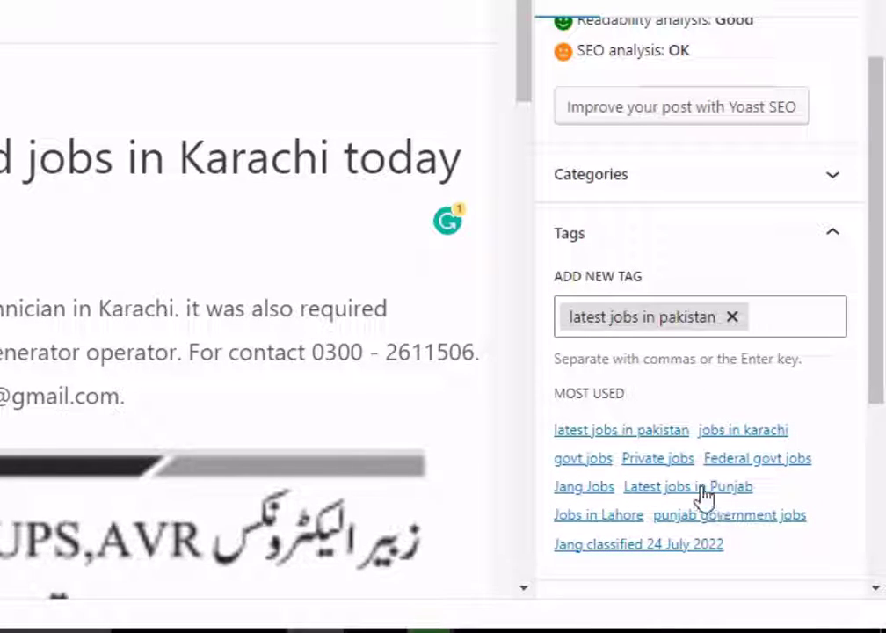
left_click(732, 433)
left_click(834, 237)
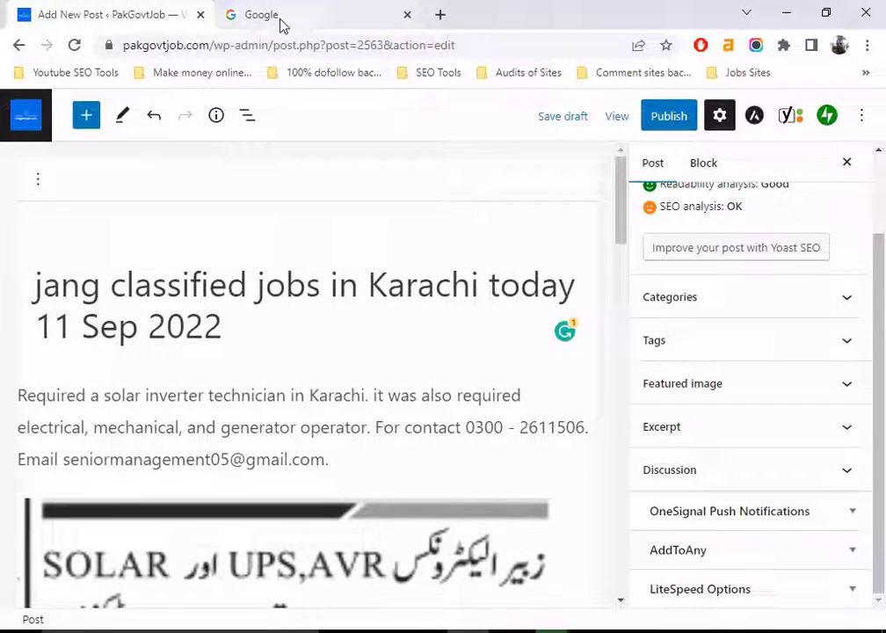
Step: Search Google for wpbeginner, open the WPBeginner site and look through the article thumbnails on its homepage
left_click(282, 15)
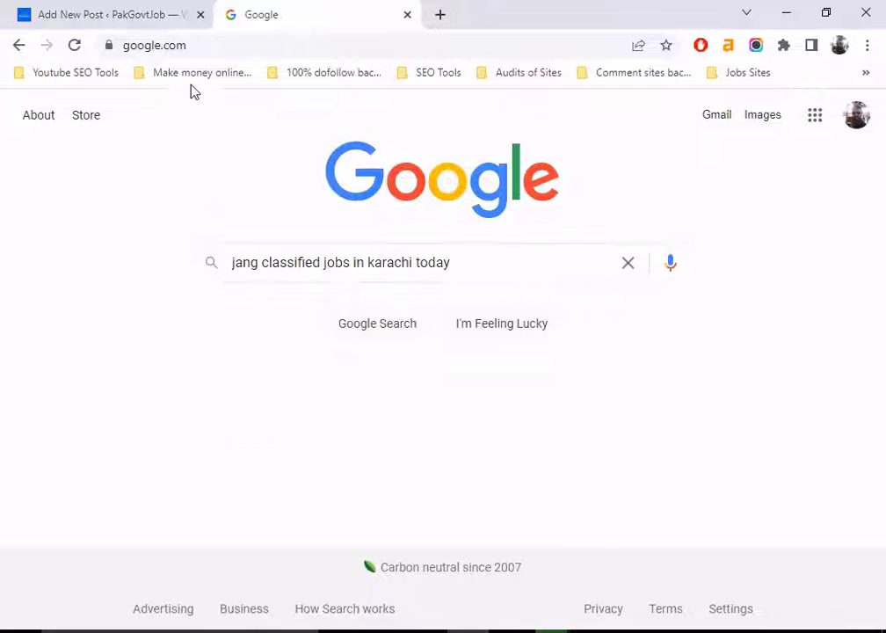
left_click(203, 44)
type("w")
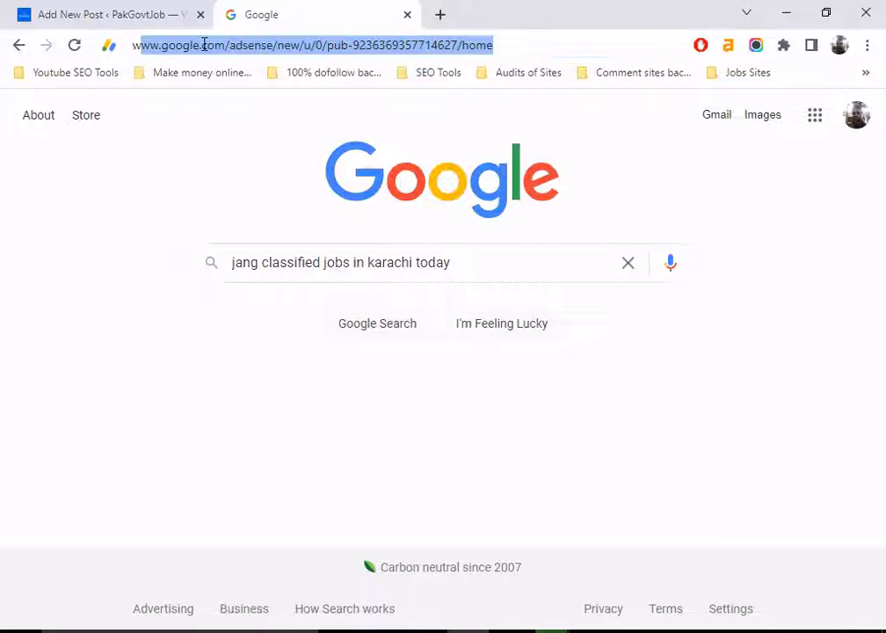
type("p")
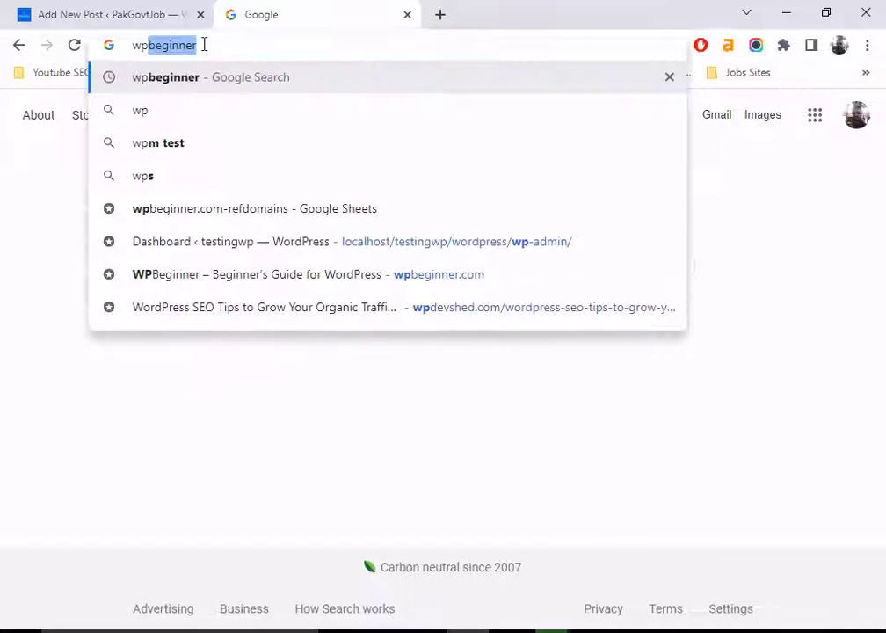
key("Return")
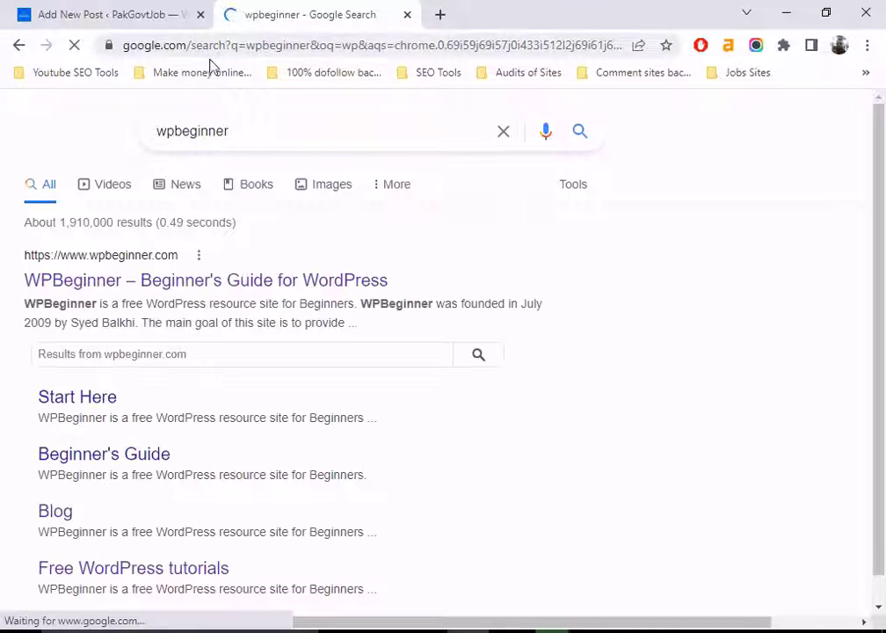
left_click(210, 281)
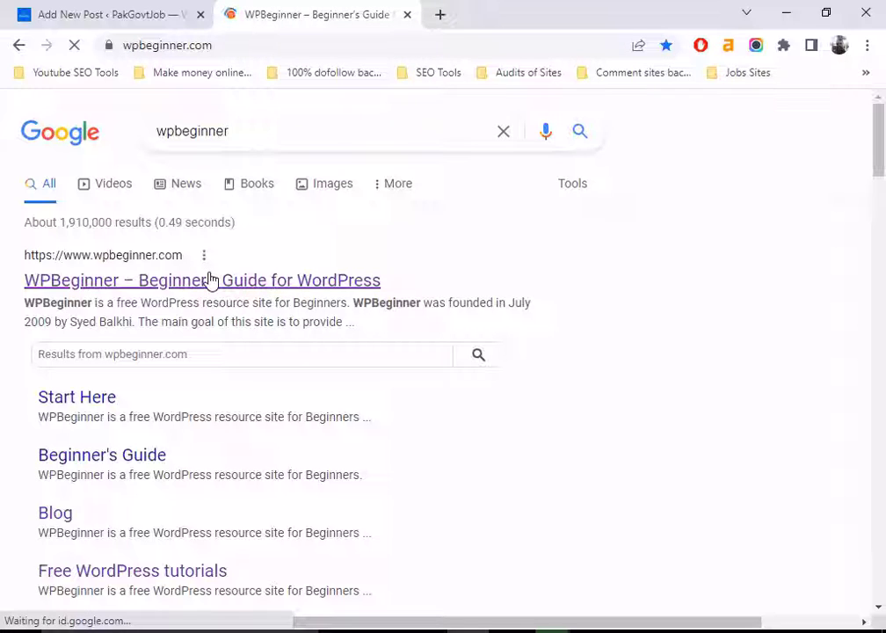
scroll(309, 305, "down", 5)
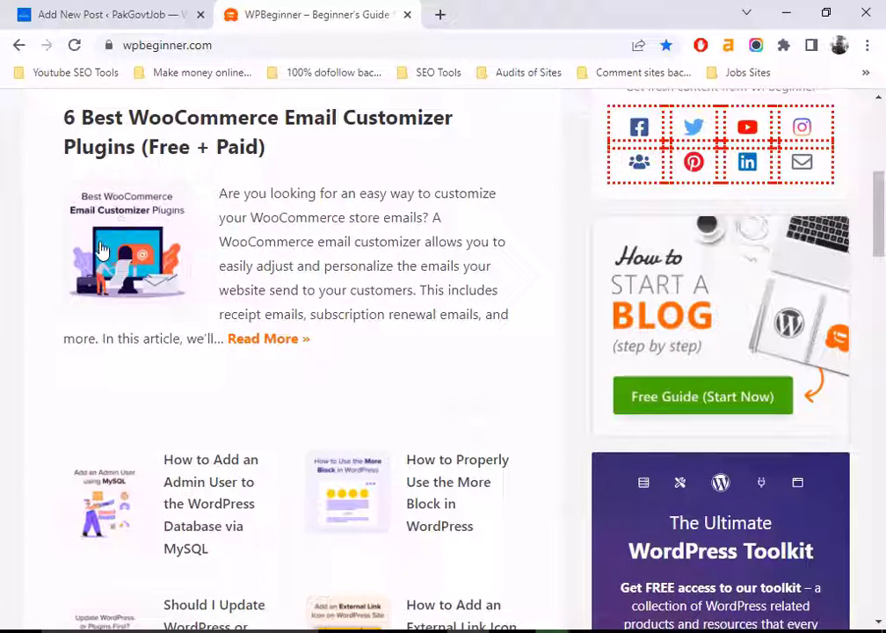
scroll(183, 259, "down", 3)
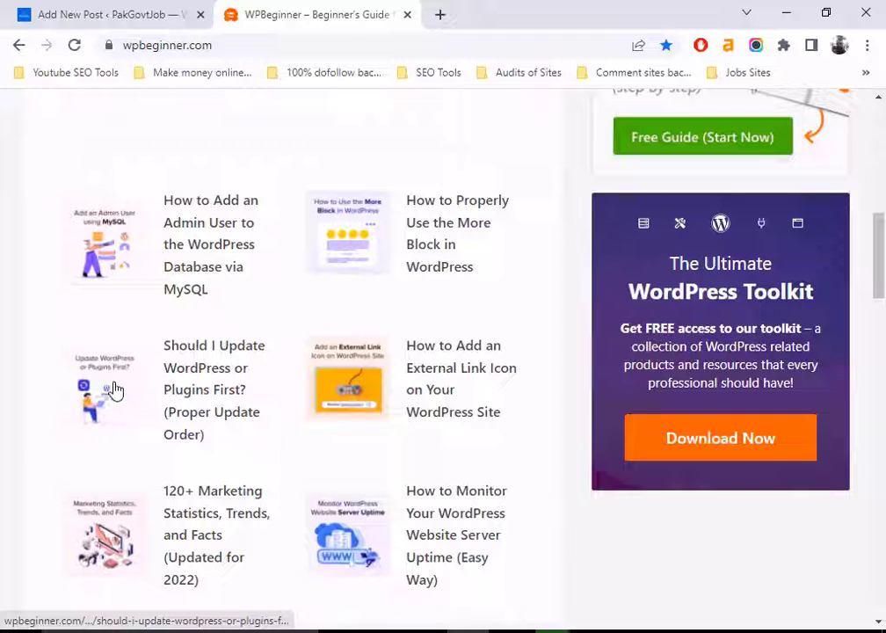
scroll(425, 366, "down", 3)
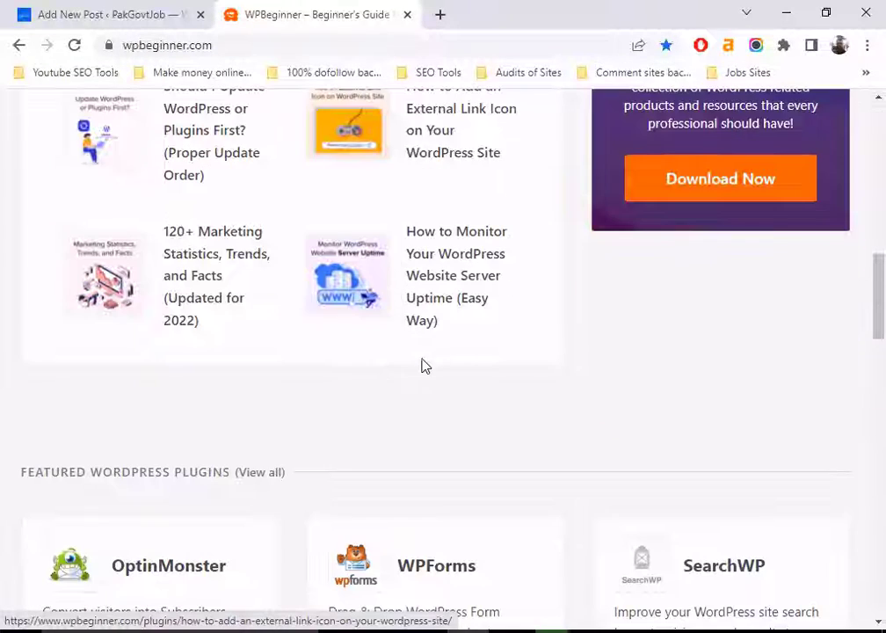
Step: Return to the post editor and pick Daily-Jang-Urdu-News-Pakistan-News-Latest-News-Breaking-News.png from the media library as the featured image candidate
left_click(95, 12)
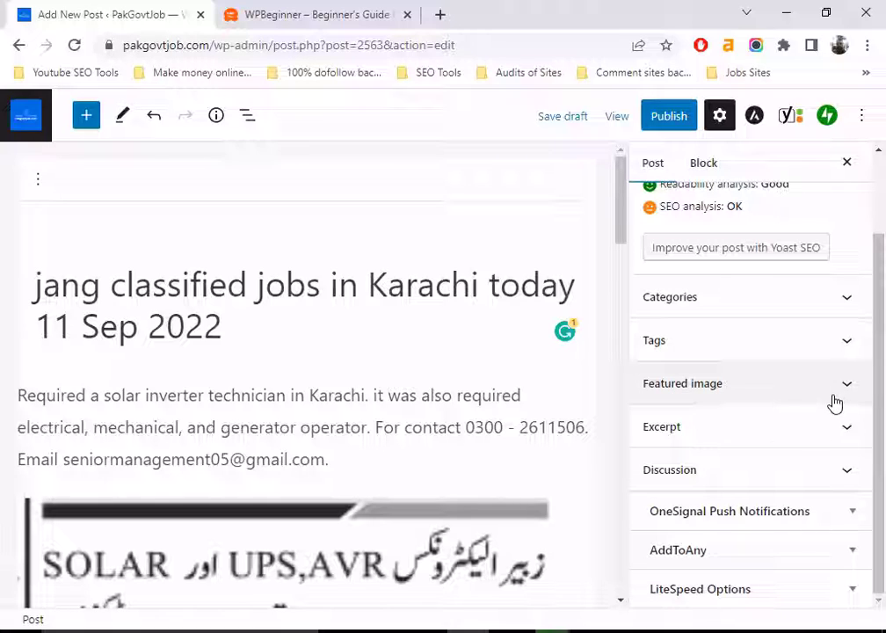
left_click(802, 396)
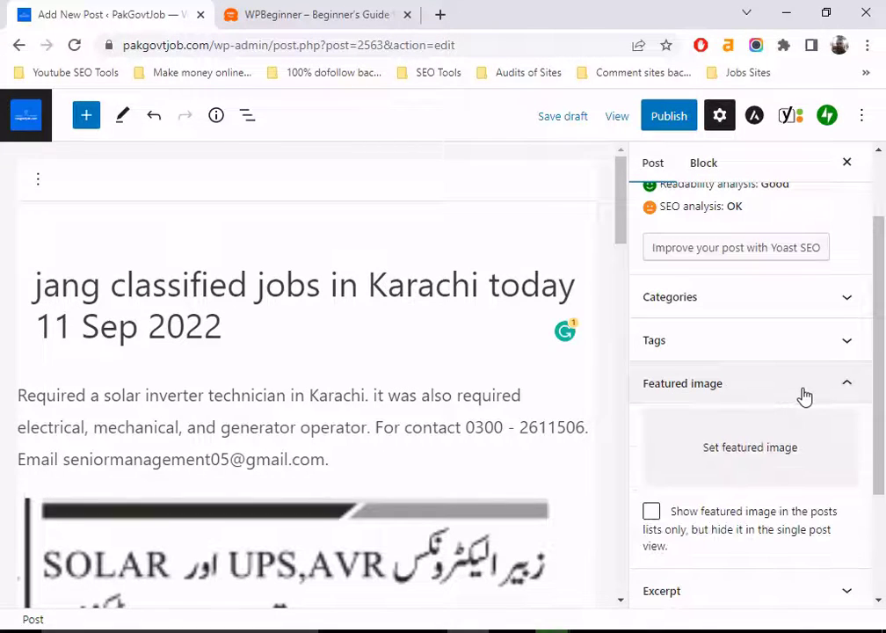
left_click(743, 455)
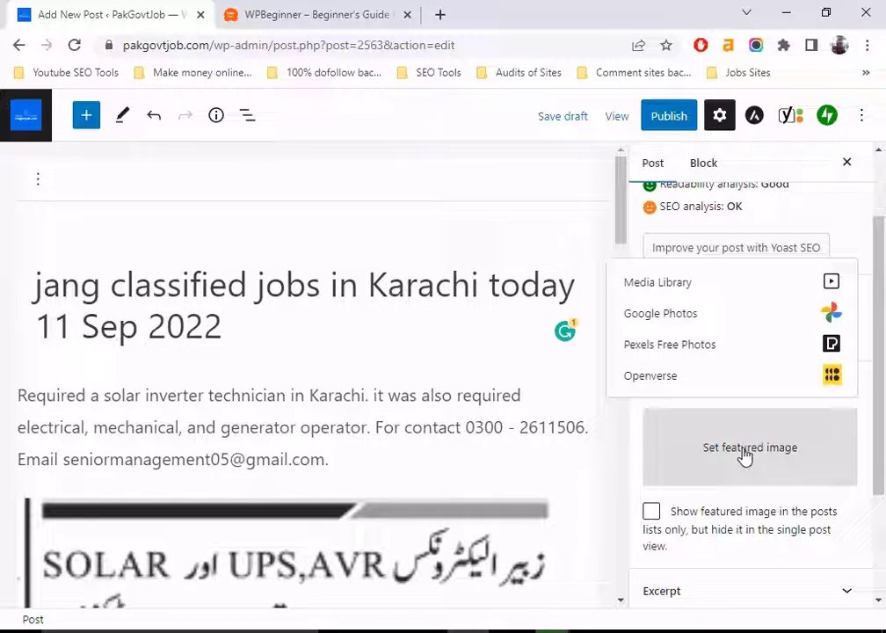
left_click(647, 285)
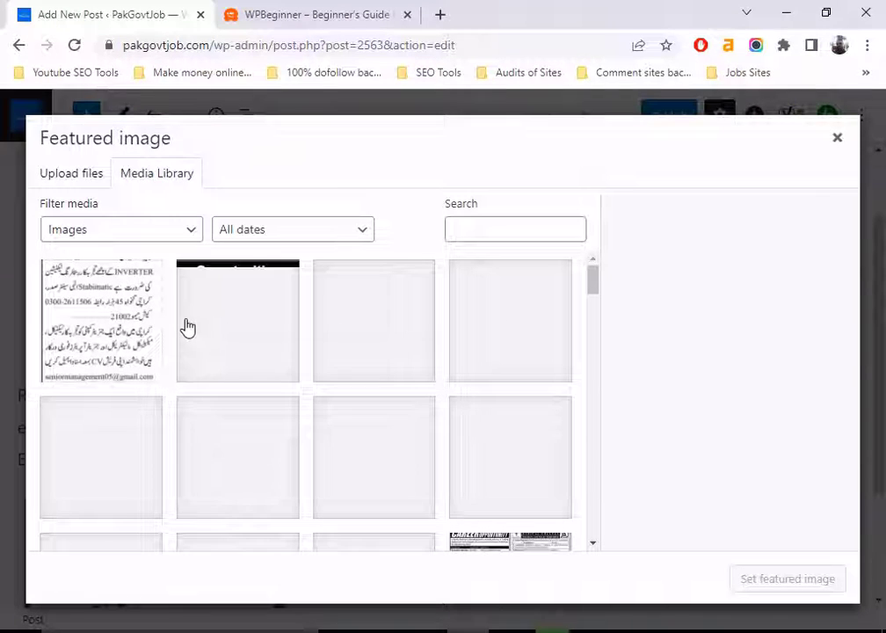
scroll(441, 349, "down", 1)
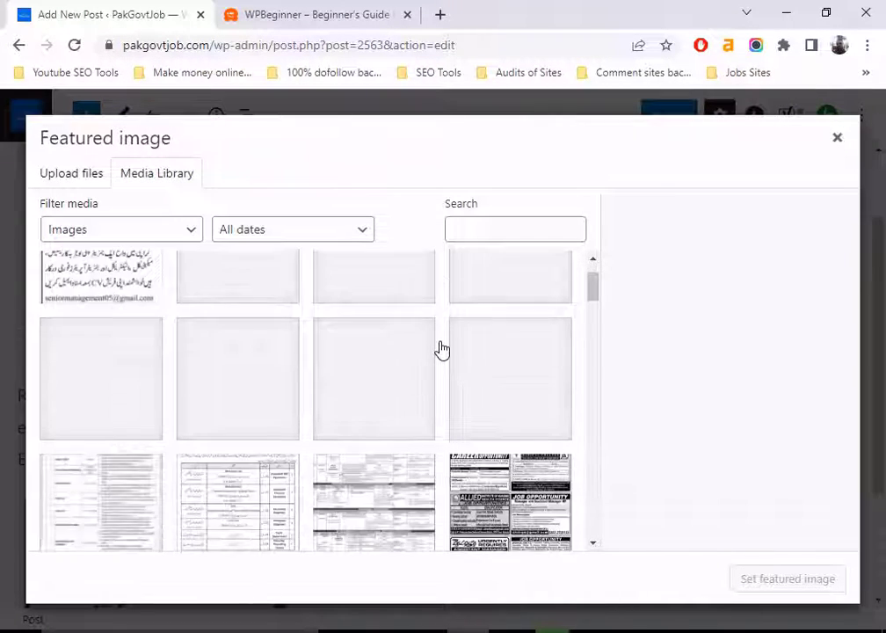
scroll(440, 350, "down", 1)
scroll(184, 357, "up", 2)
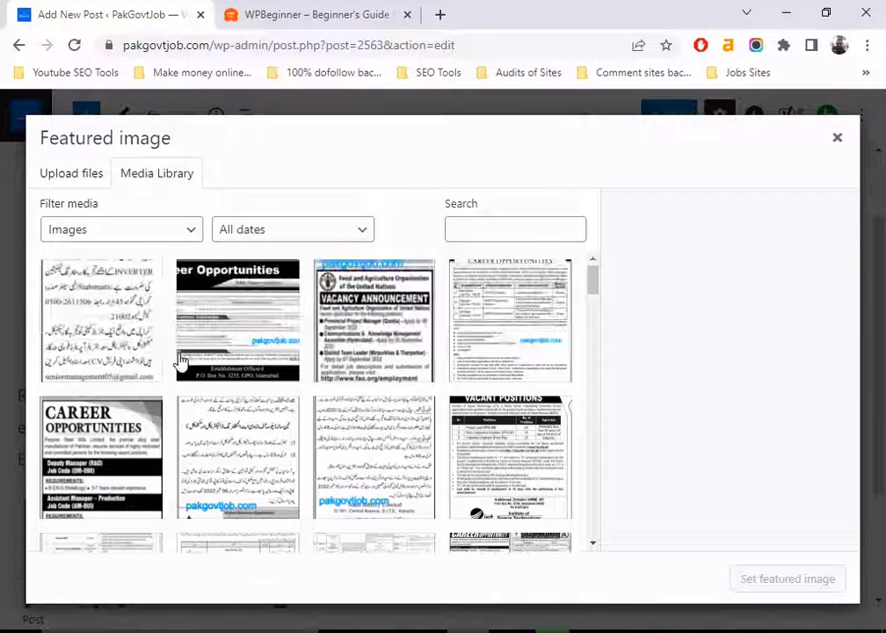
left_click(95, 322)
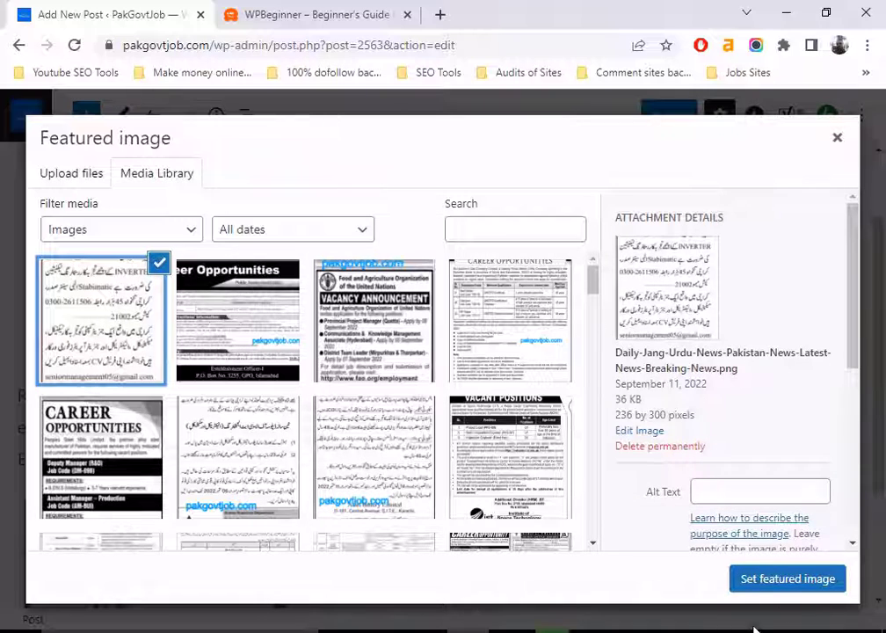
Step: Set the selected image's alt text to "jobs in karachi" and copy that text
scroll(723, 479, "down", 3)
left_click(727, 322)
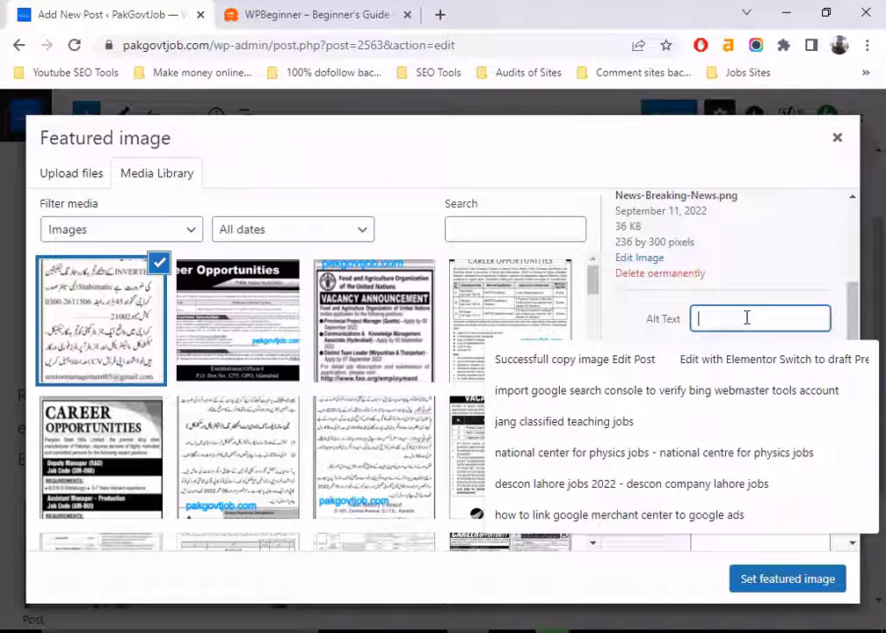
type("jobs in ka")
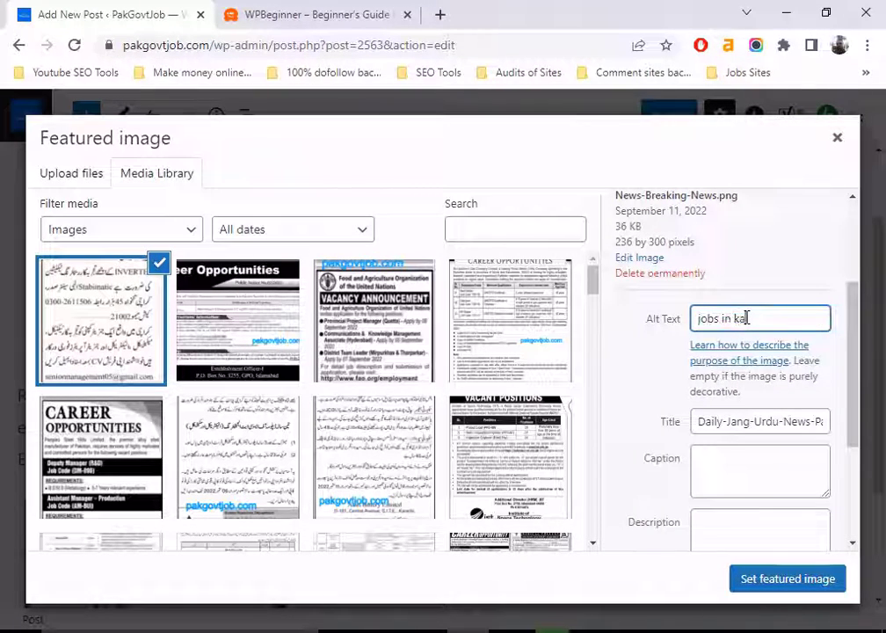
type("rachi")
key("ctrl+a")
key("ctrl+c")
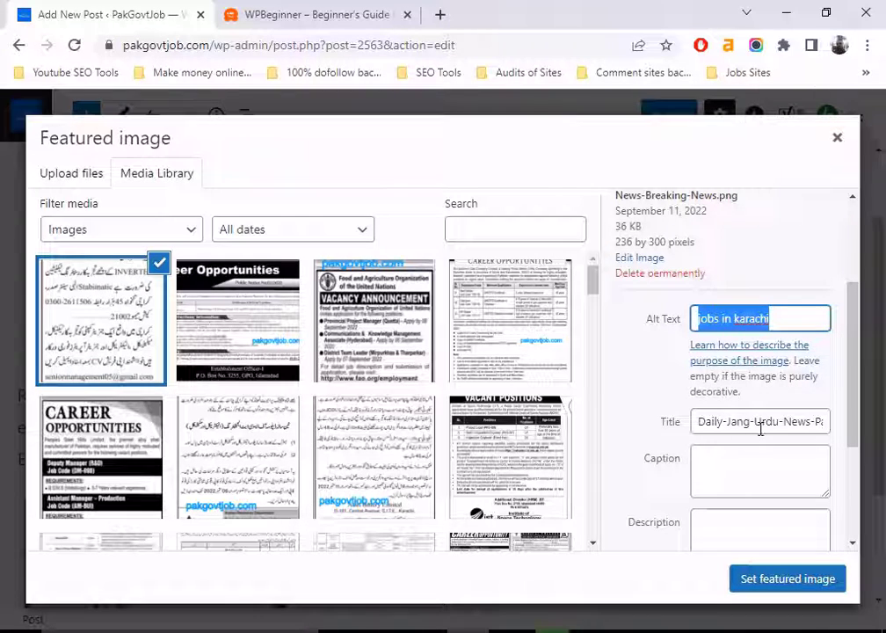
Step: Fill the image's description and caption with "jobs in karachi" and set it as the post's featured image
scroll(708, 513, "down", 1)
left_click(723, 450)
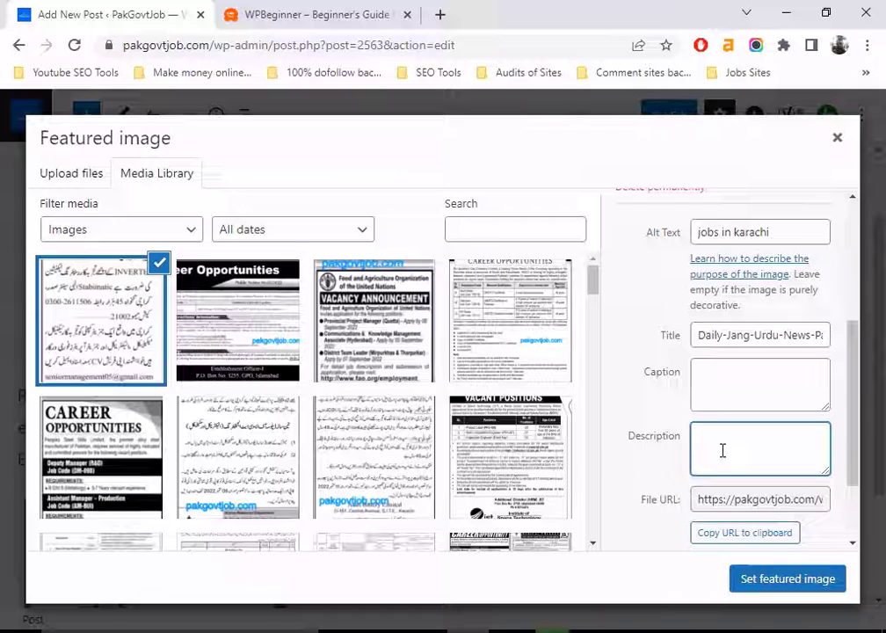
key("ctrl+v")
left_click(732, 373)
key("ctrl+v")
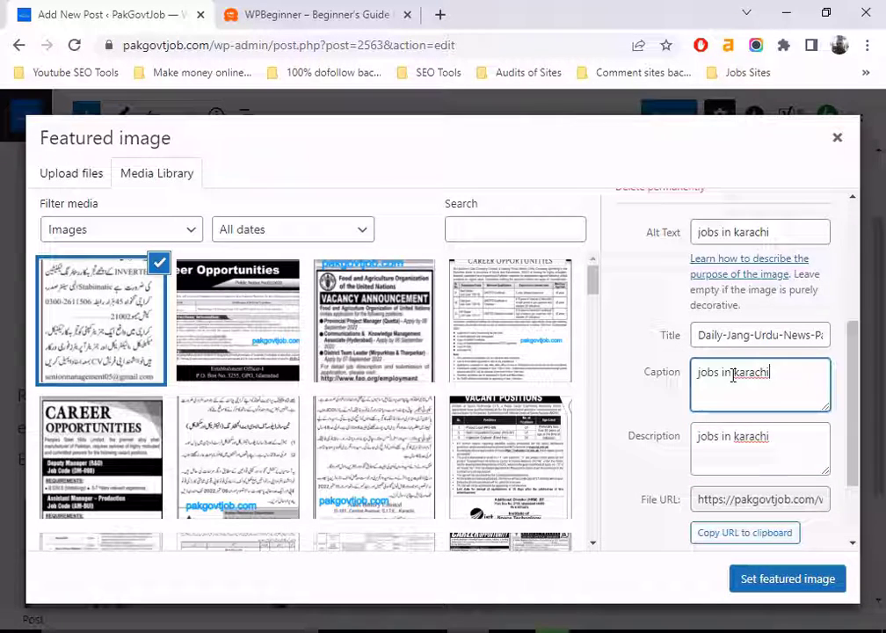
left_click(782, 580)
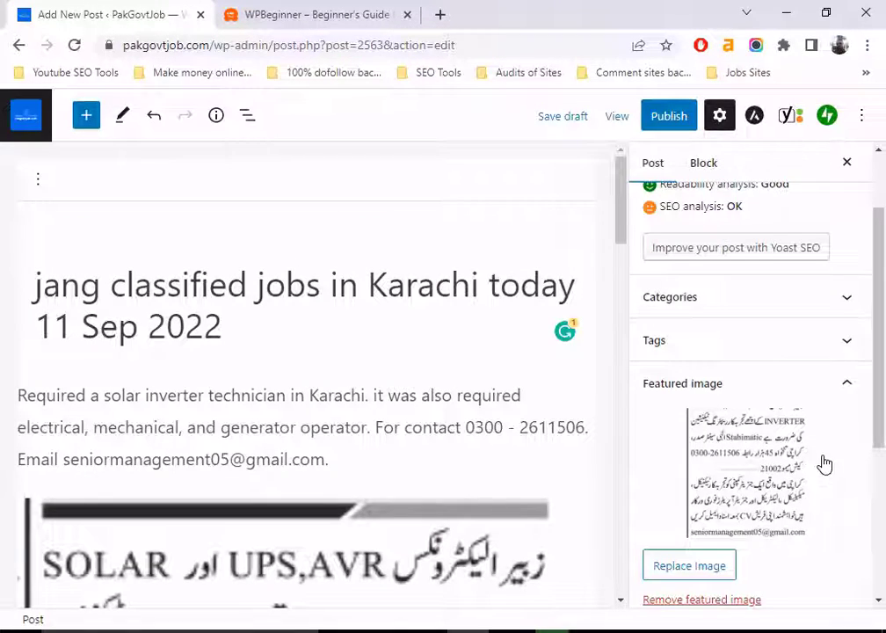
Step: Look through the remaining post settings below the featured image, including the AddToAny sharing option
scroll(824, 464, "down", 2)
scroll(825, 464, "down", 1)
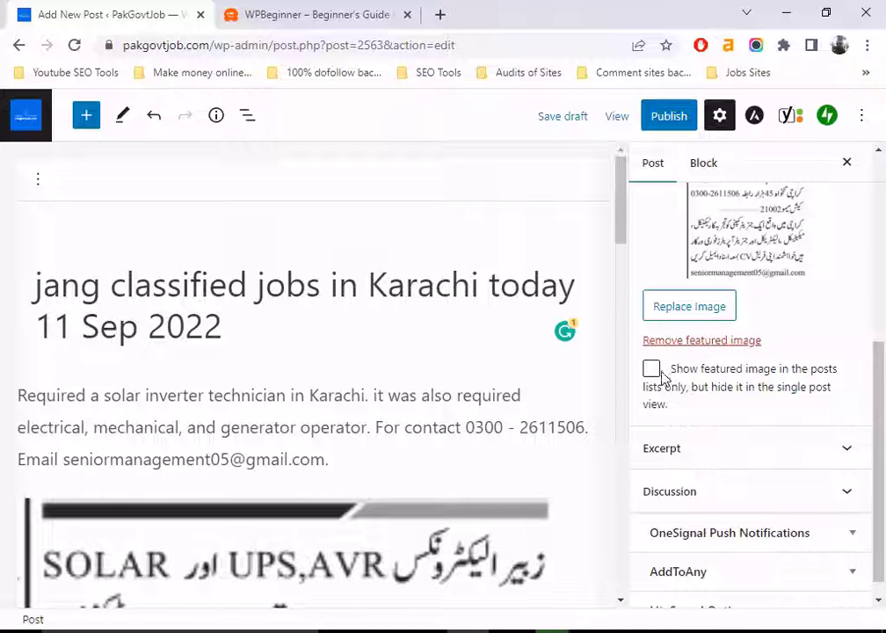
scroll(738, 380, "down", 1)
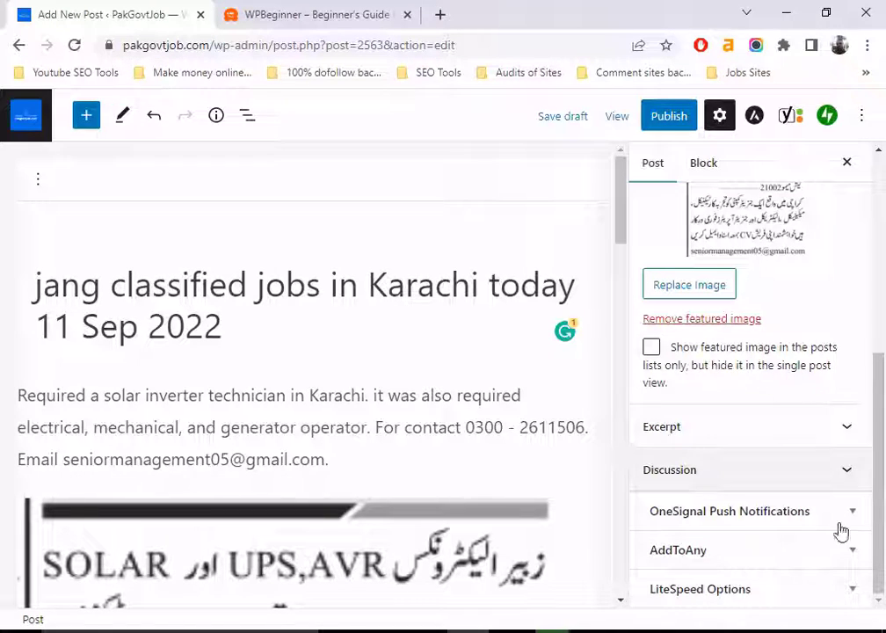
left_click(853, 550)
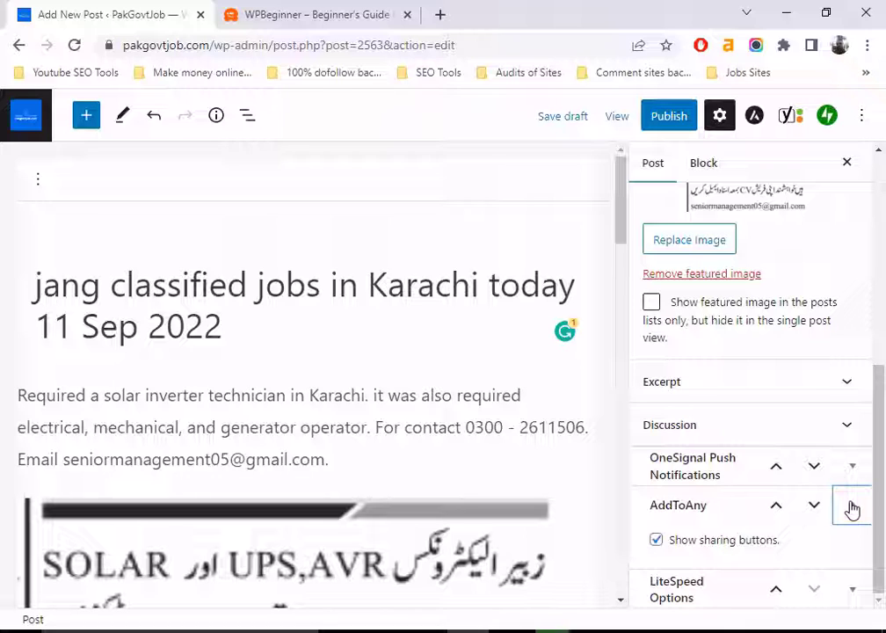
left_click(852, 509)
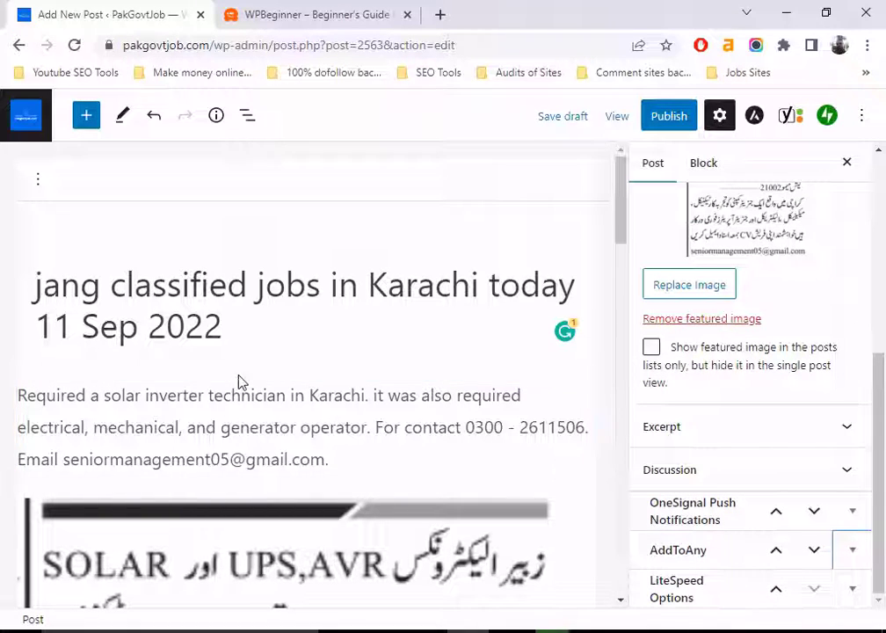
Step: Browse the available text and media blocks, then review the post's content from title to job advertisement image
left_click(86, 118)
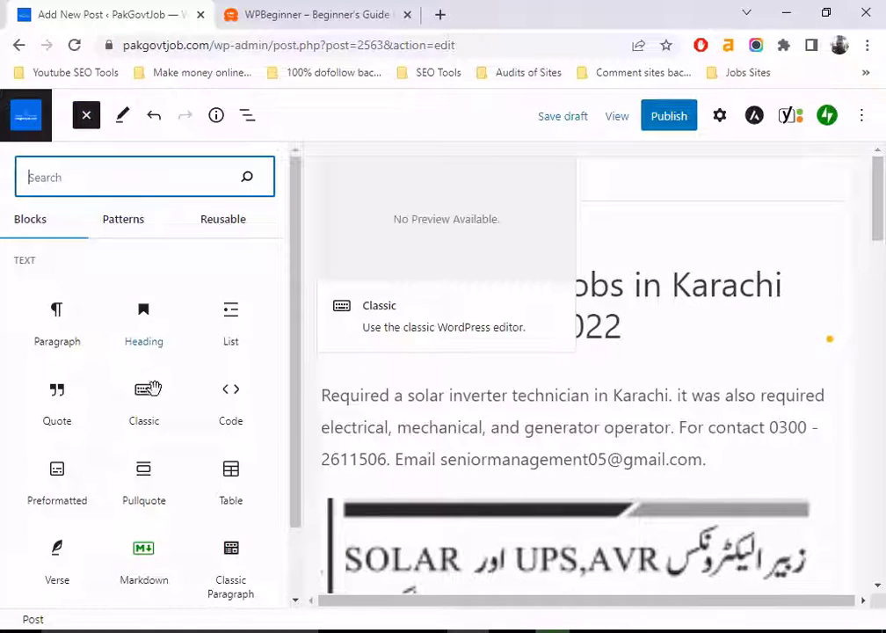
scroll(143, 397, "down", 3)
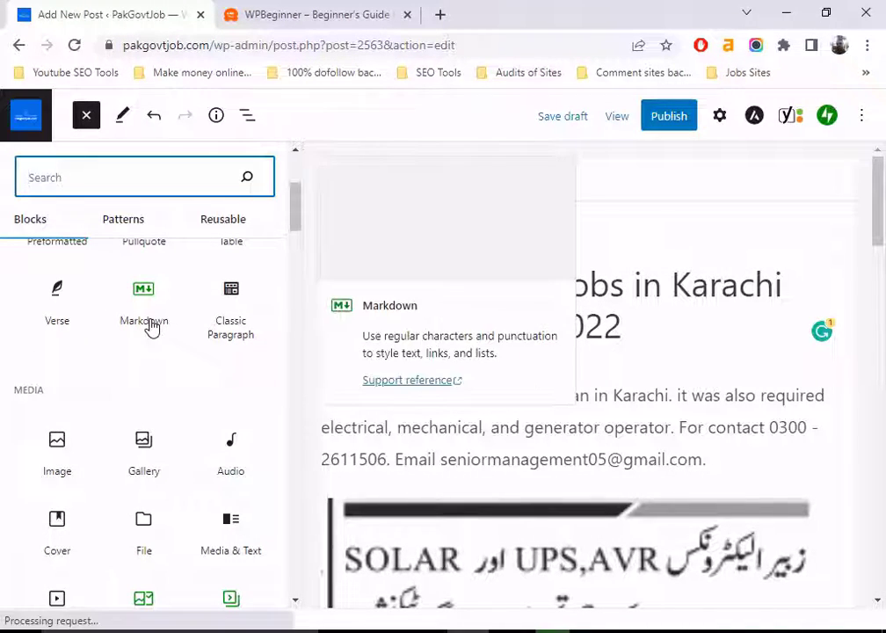
left_click(93, 120)
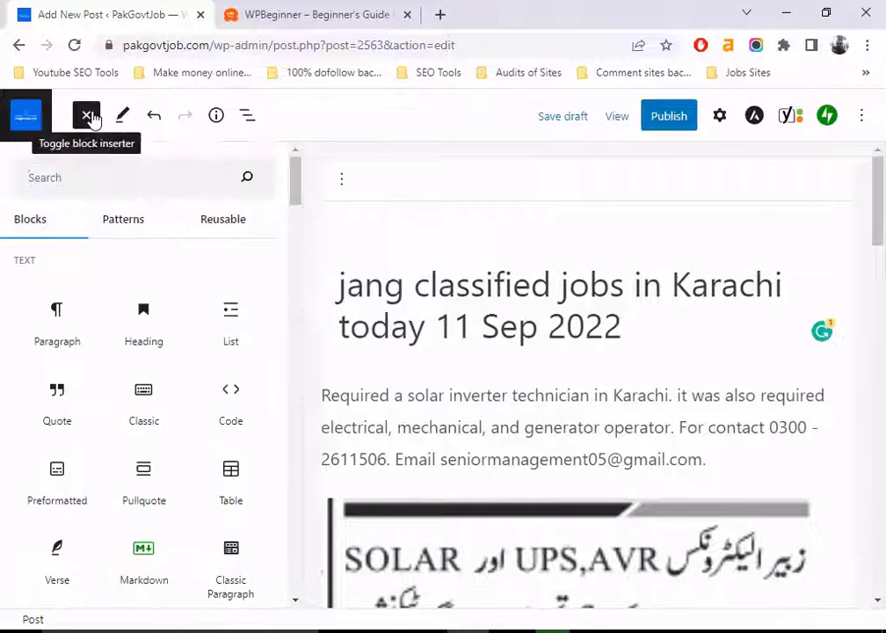
left_click(93, 119)
scroll(536, 418, "down", 3)
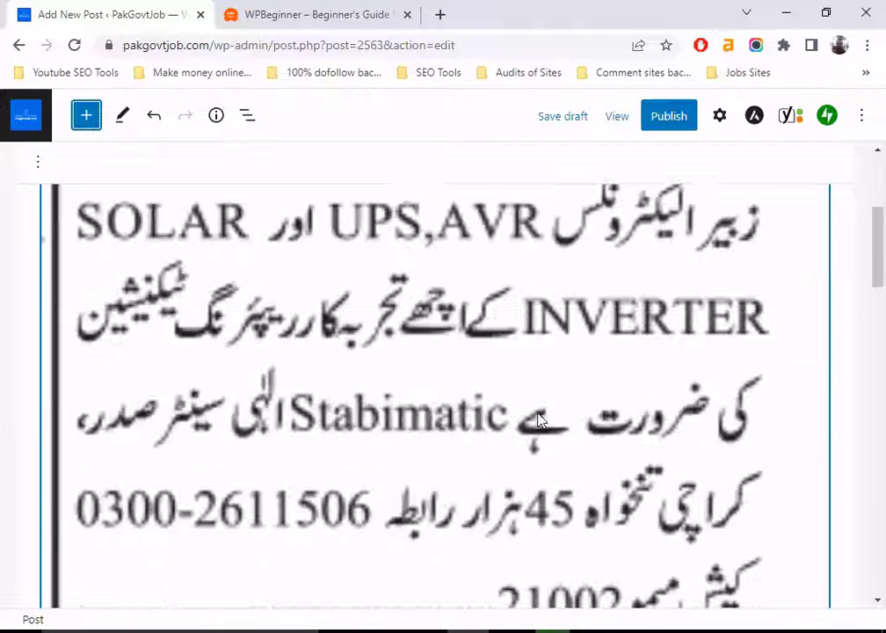
scroll(540, 422, "down", 5)
scroll(565, 393, "up", 1)
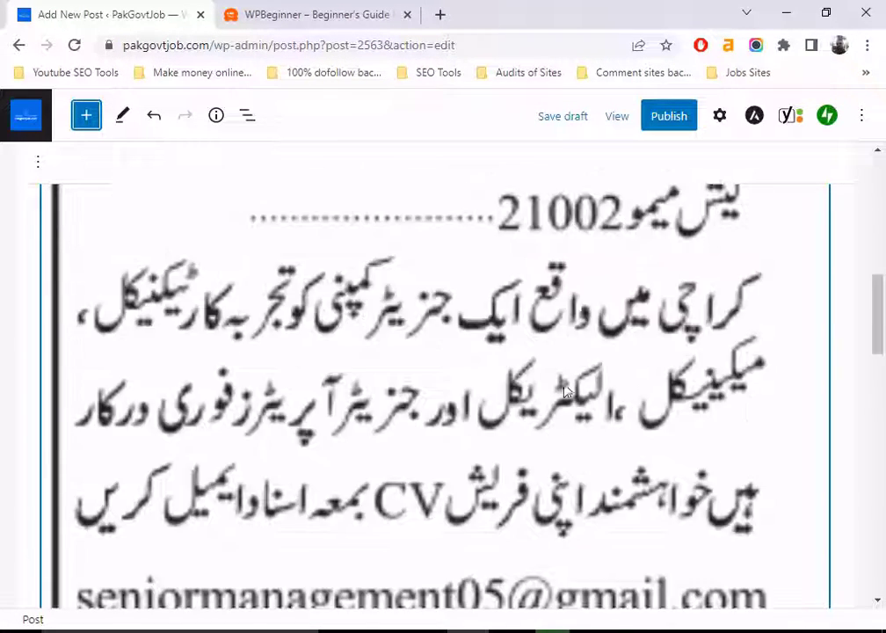
scroll(565, 393, "up", 7)
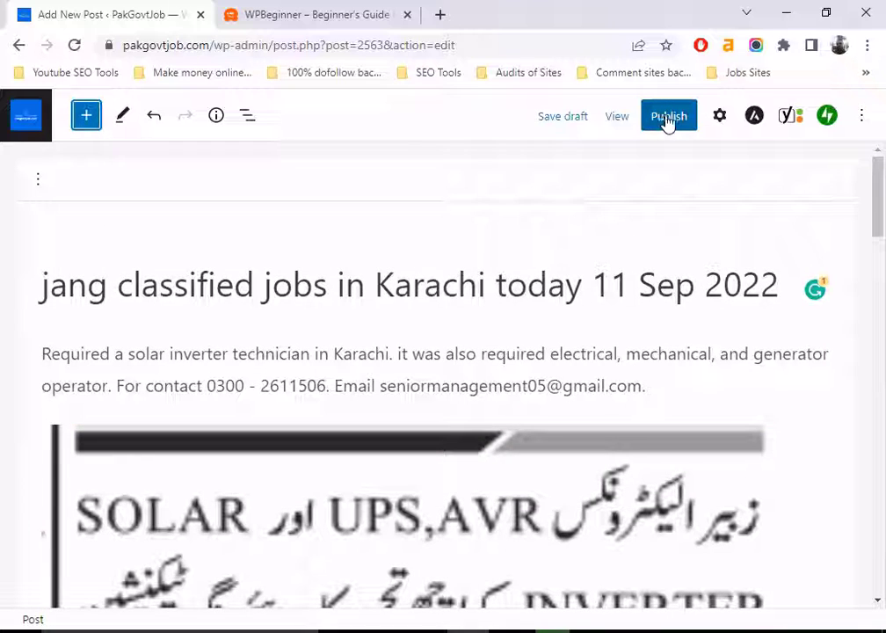
Step: Review the pre-publish sharing, Yoast SEO and subscriber settings and publish the post immediately with public visibility
left_click(667, 120)
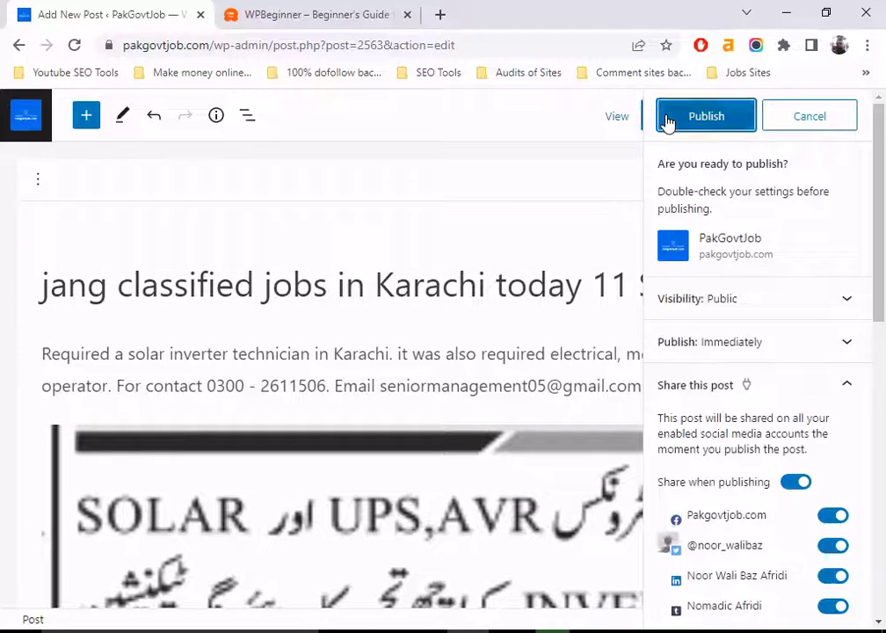
scroll(875, 332, "down", 2)
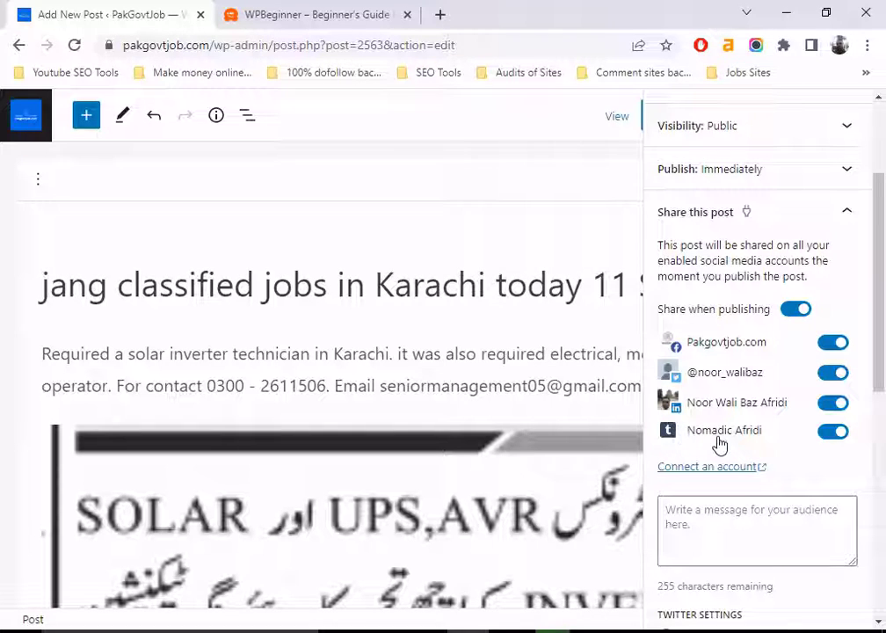
scroll(721, 447, "down", 2)
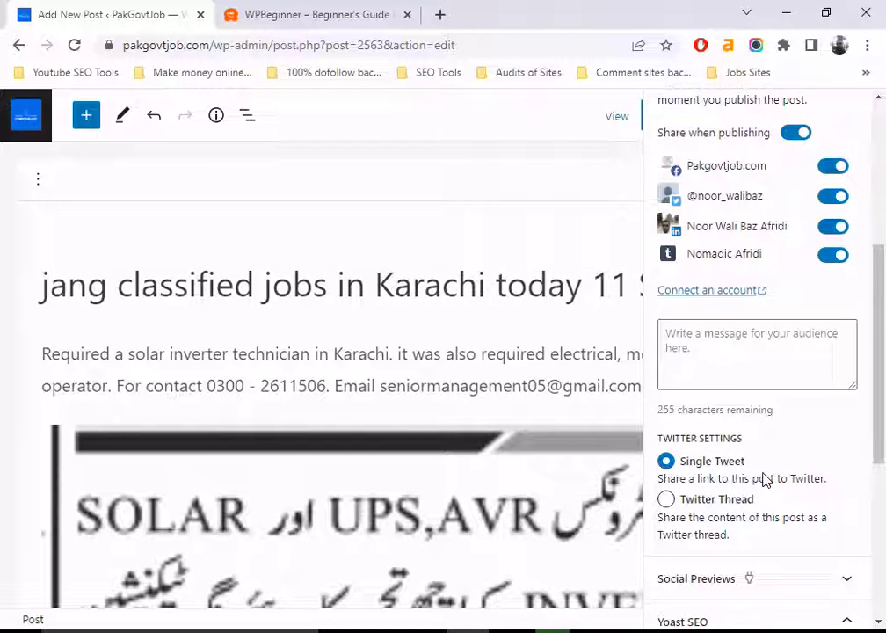
scroll(766, 475, "down", 3)
scroll(773, 524, "down", 1)
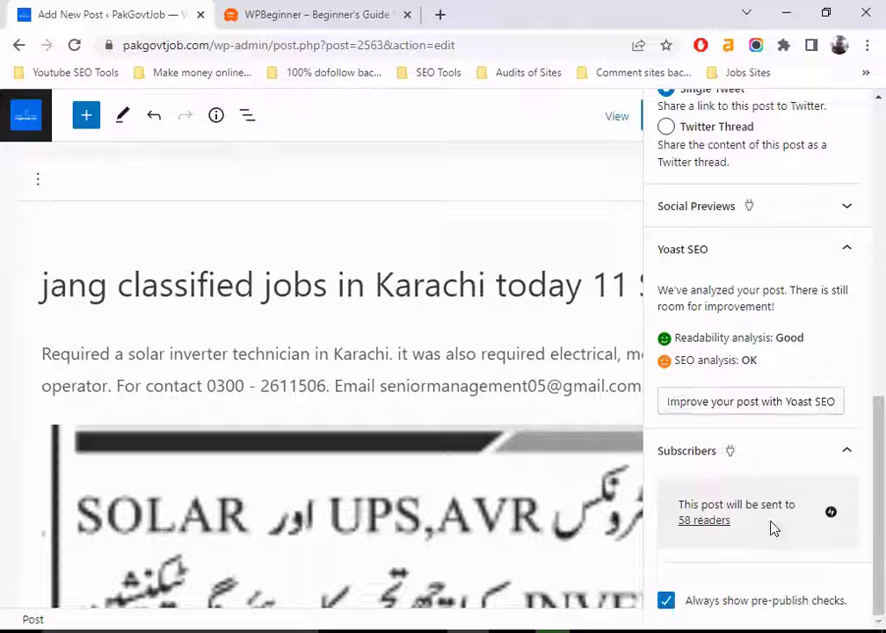
scroll(750, 495, "up", 10)
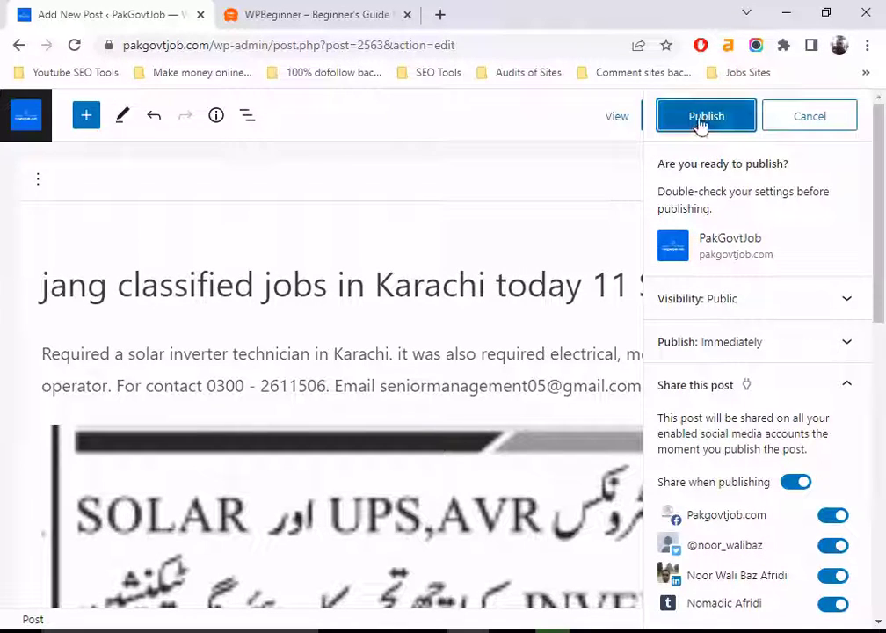
left_click(701, 120)
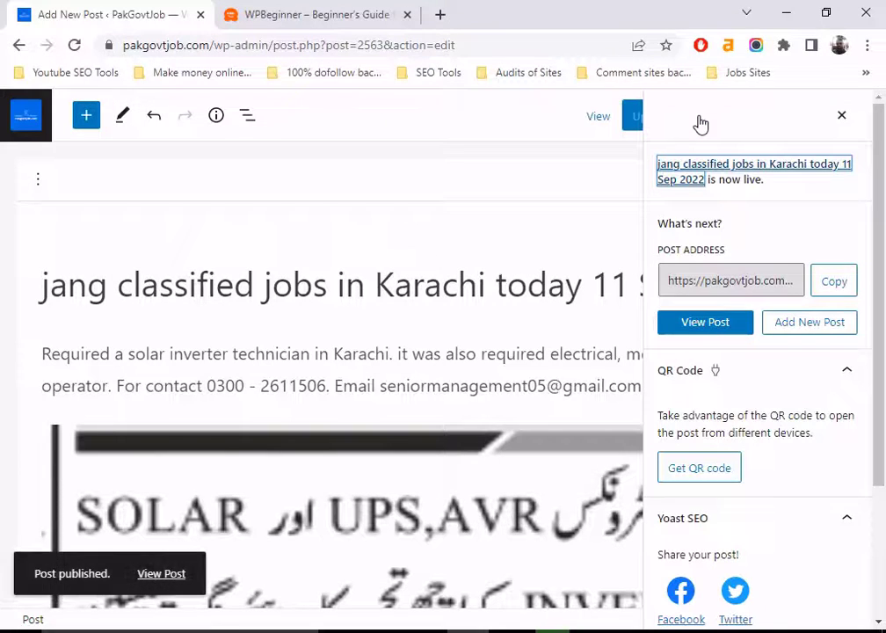
Step: Open the published post in a new browser tab, dismiss the site notification and close the WPBeginner page
left_click(164, 575)
right_click(164, 574)
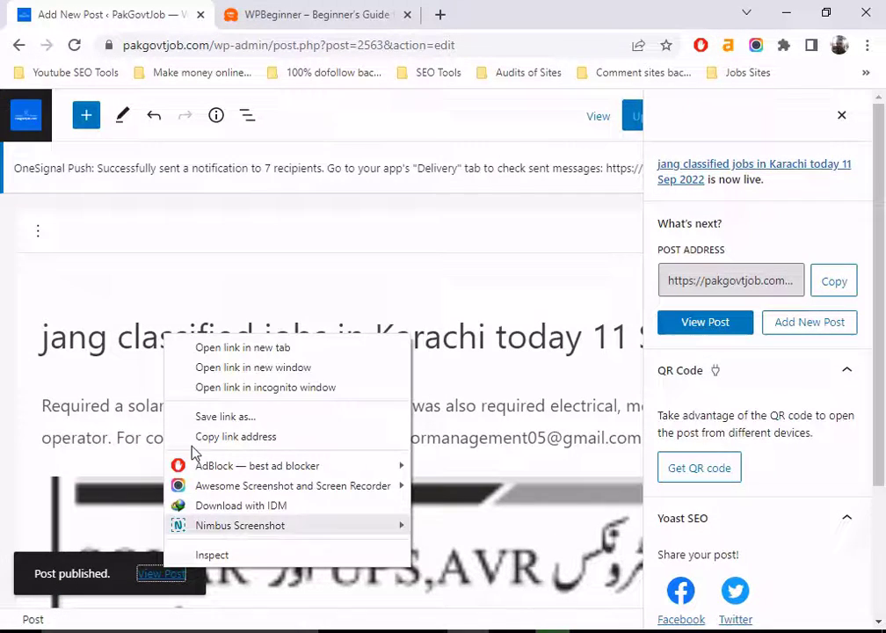
left_click(212, 352)
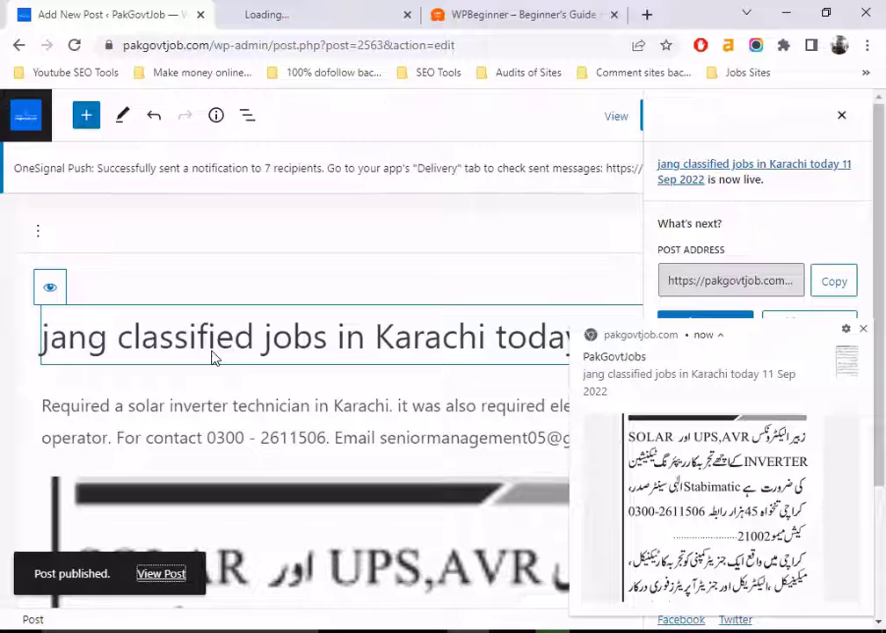
left_click(321, 12)
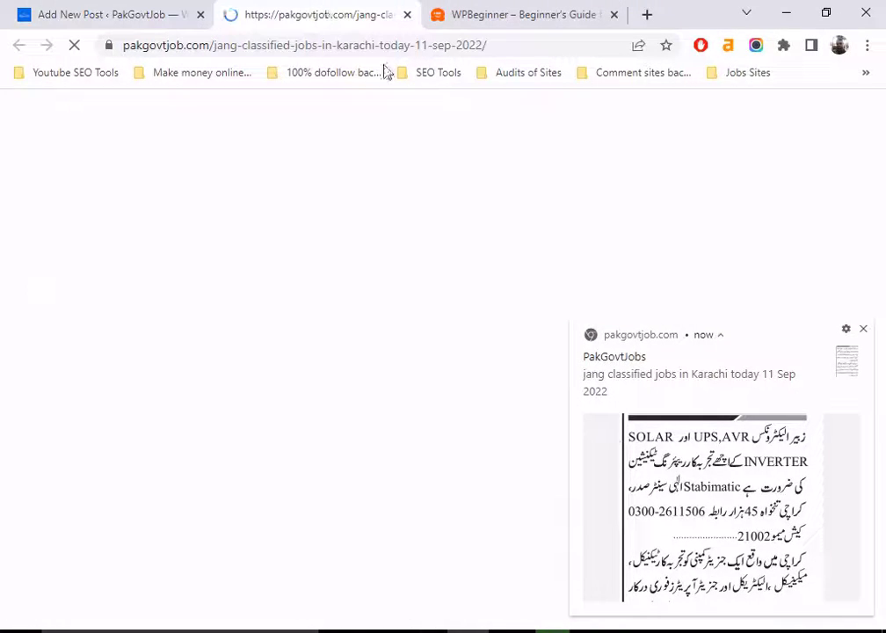
left_click(864, 329)
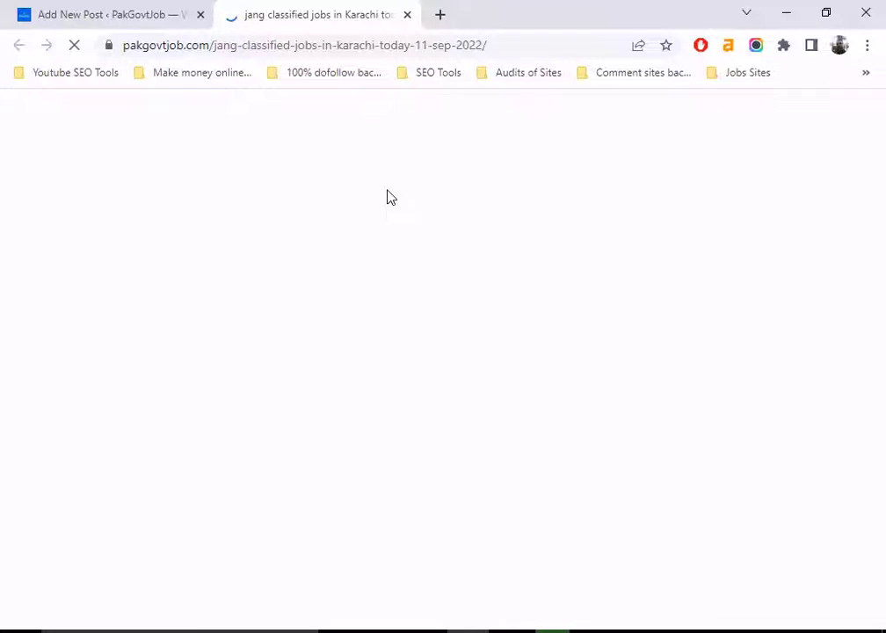
Step: Select the published post's web address in the browser
left_click(518, 38)
left_click(554, 46)
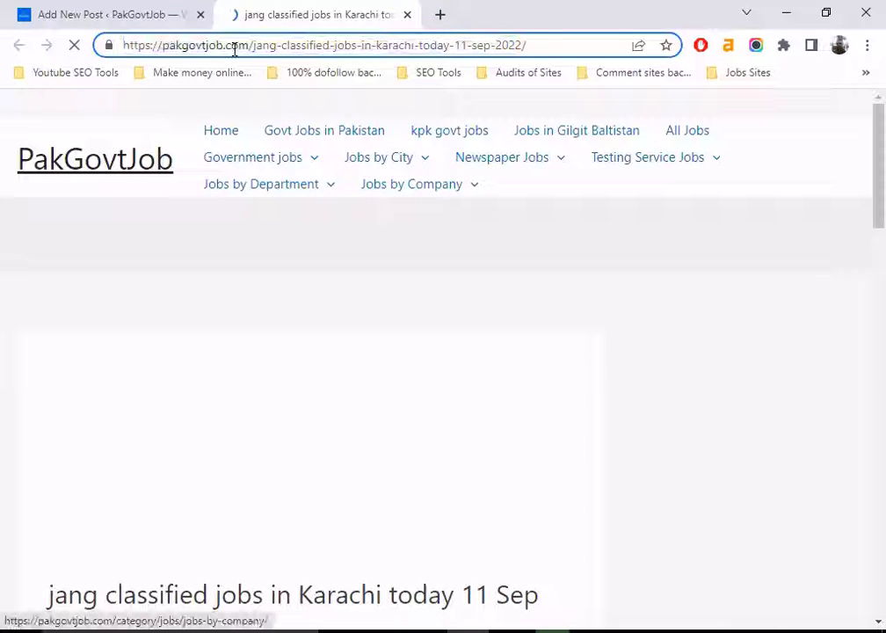
left_click_drag(589, 42, 137, 47)
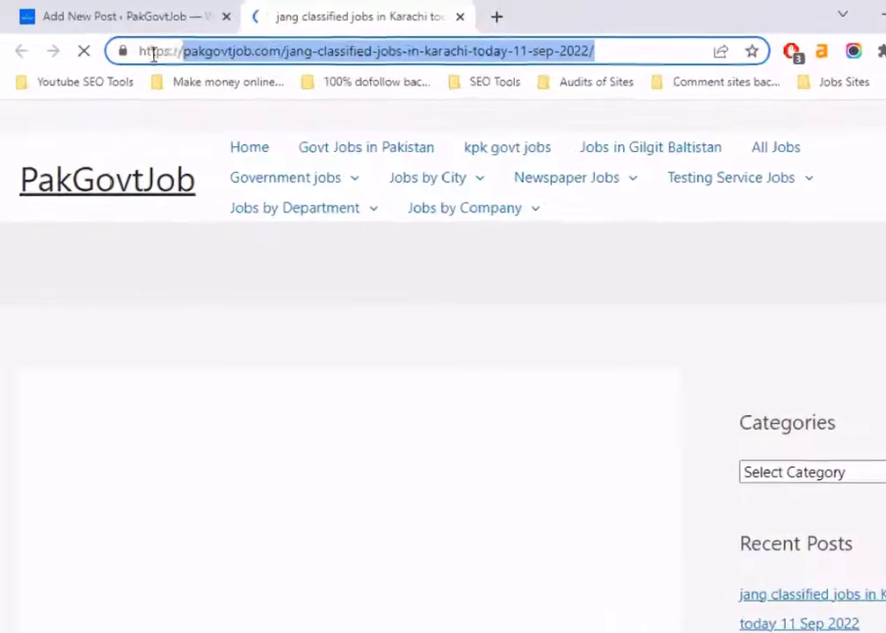
Step: Review the live post from its featured image through the job advertisement to the social sharing options, and like the post
left_click(538, 41)
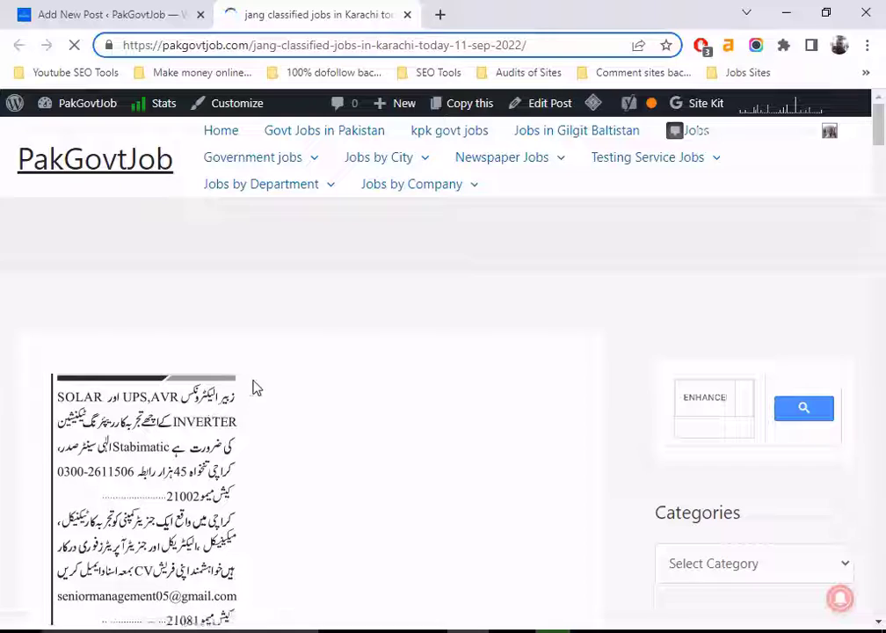
scroll(249, 387, "down", 1)
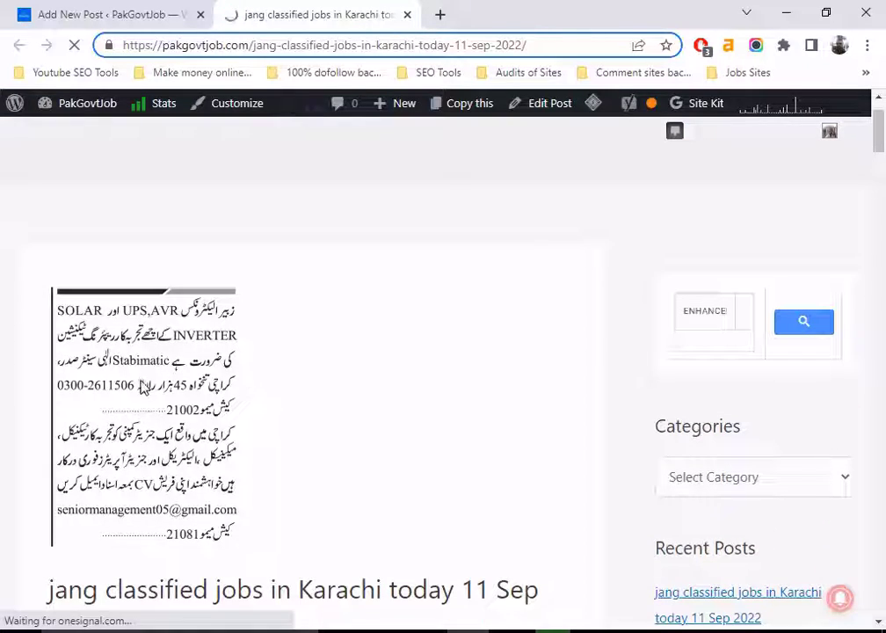
scroll(415, 378, "down", 2)
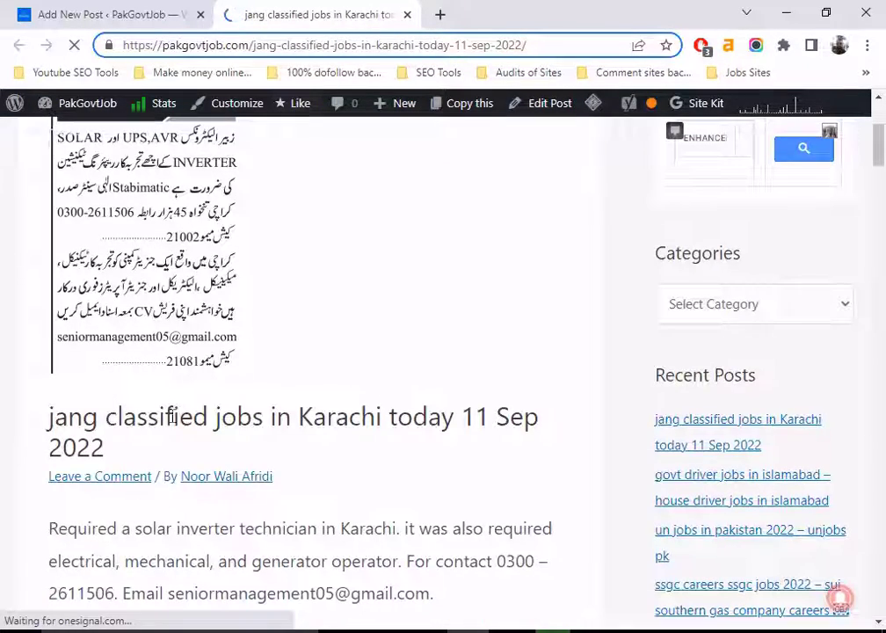
scroll(451, 424, "down", 2)
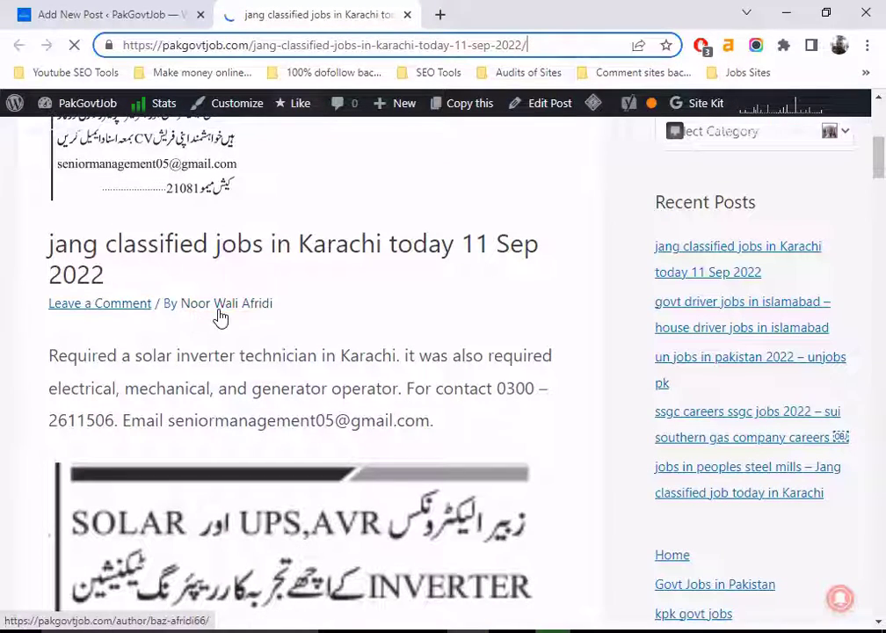
scroll(268, 315, "down", 7)
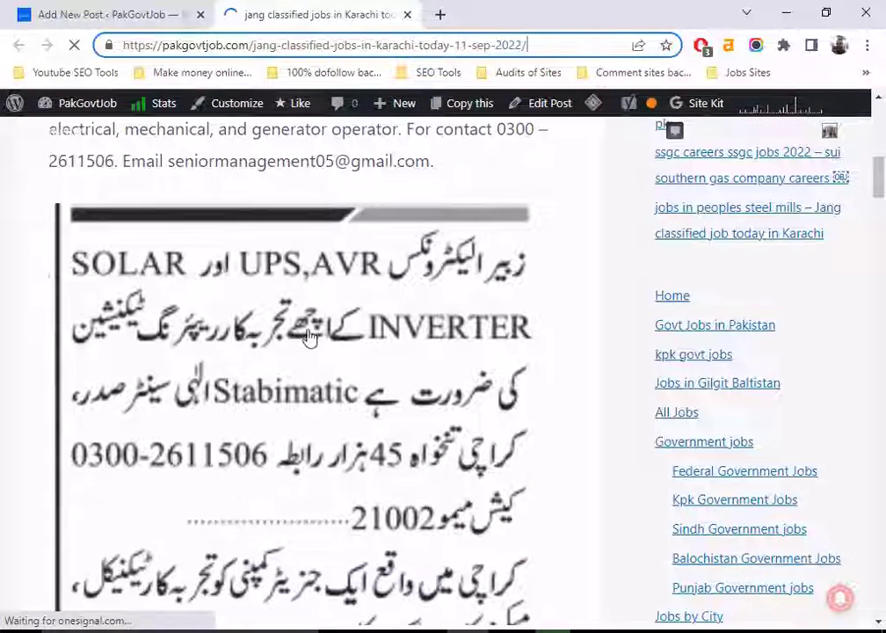
scroll(316, 354, "down", 3)
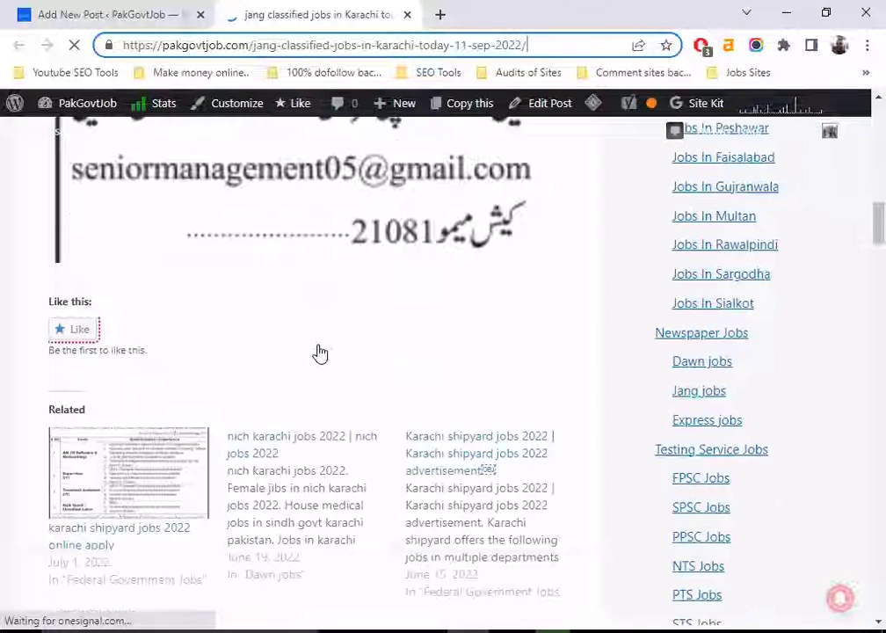
left_click(79, 330)
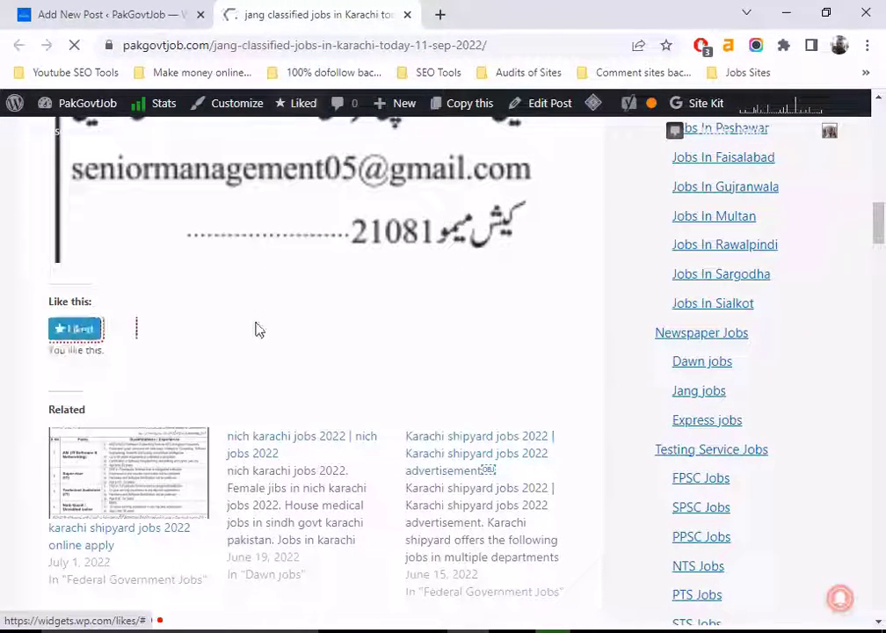
scroll(264, 330, "down", 3)
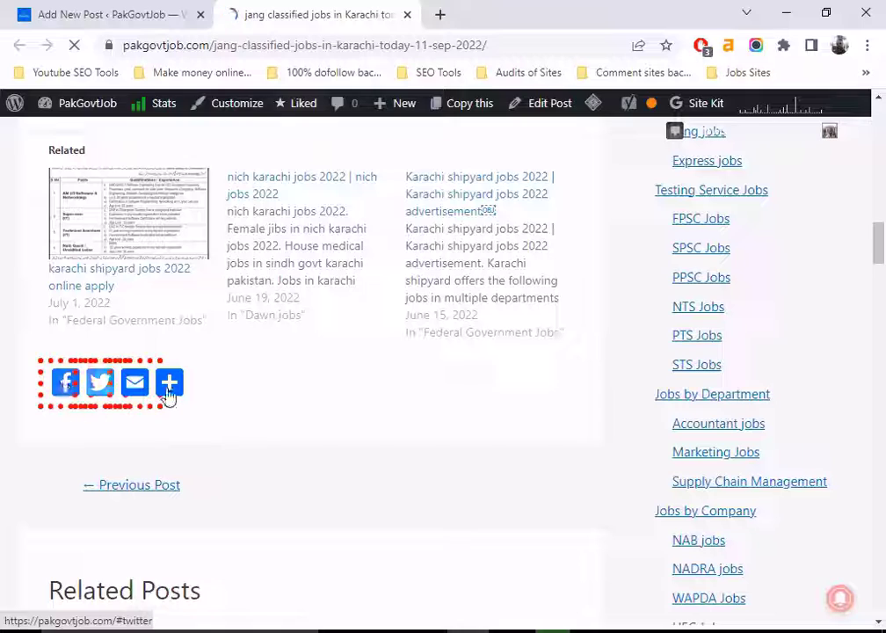